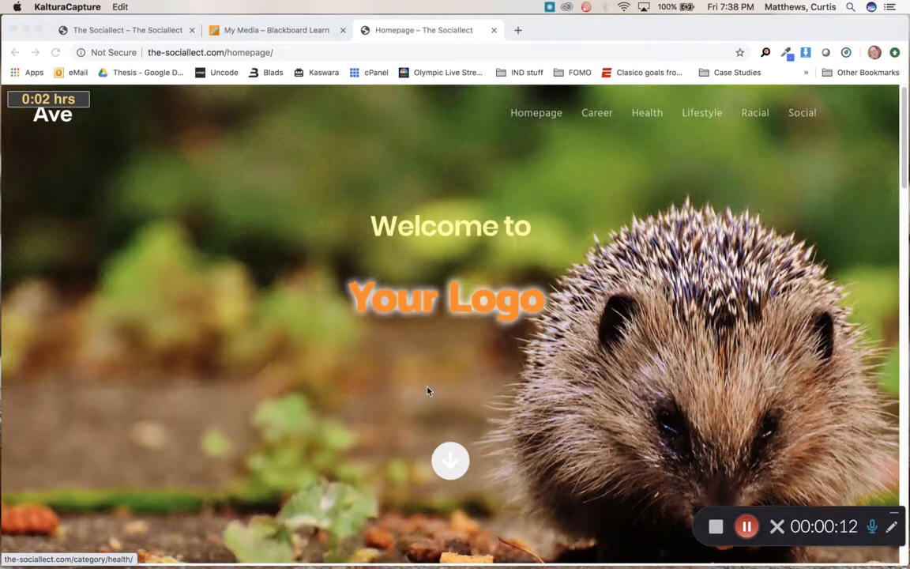
# Step: Scroll through the site's front page in the browser
pyautogui.scroll(-5, 424, 390)
pyautogui.scroll(-1, 423, 390)
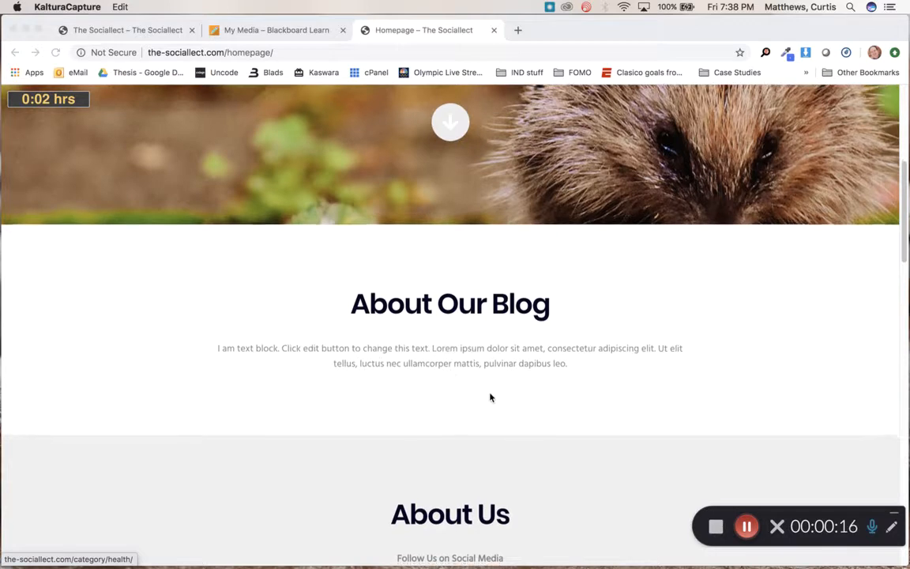
pyautogui.scroll(-5, 489, 397)
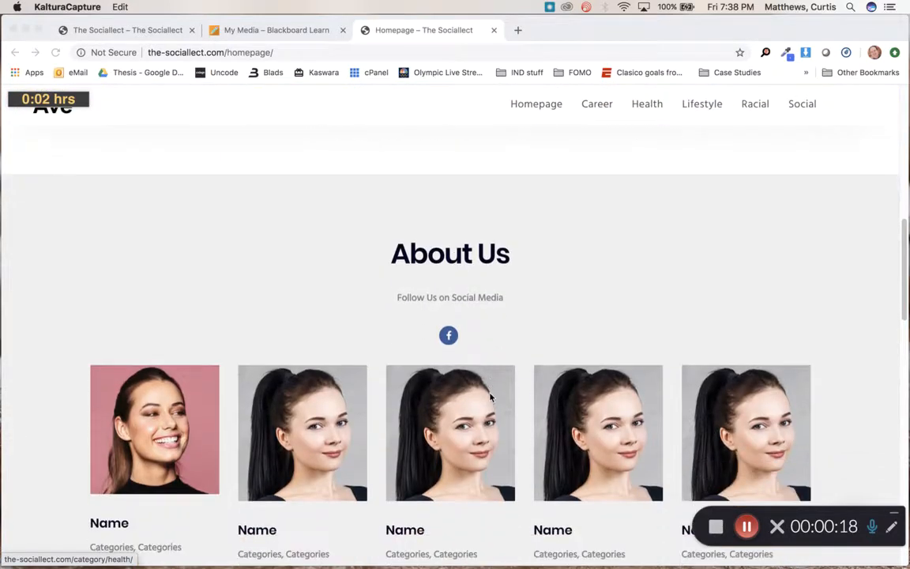
pyautogui.scroll(-1, 485, 379)
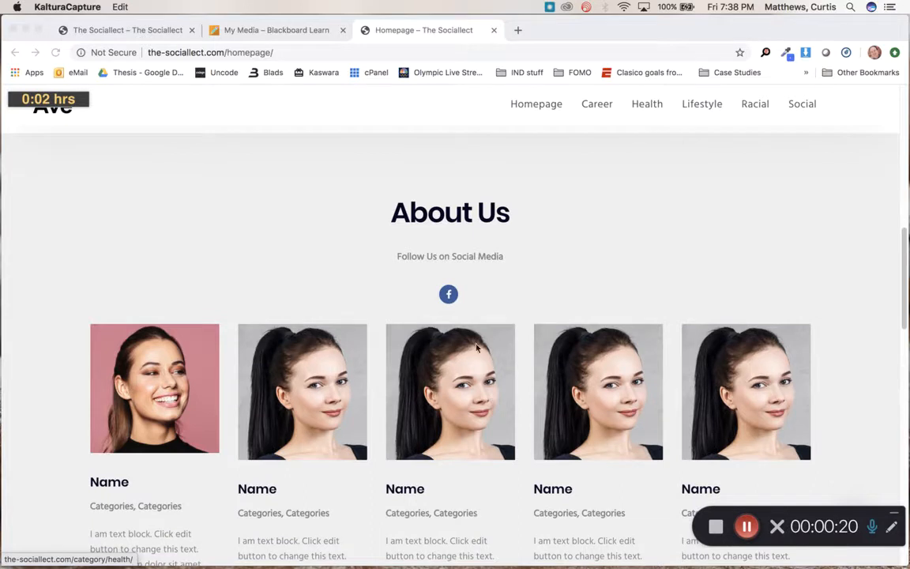
pyautogui.click(481, 296)
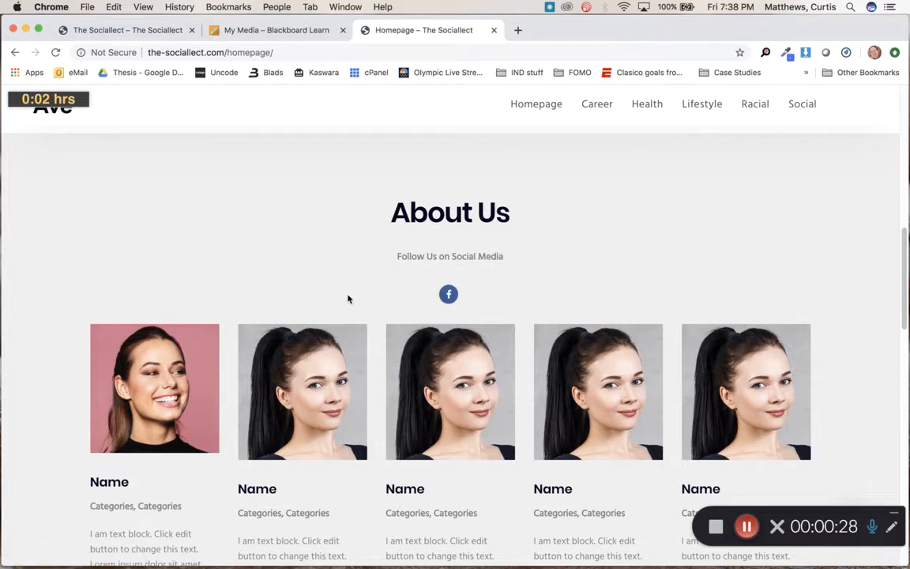
pyautogui.scroll(-1, 347, 297)
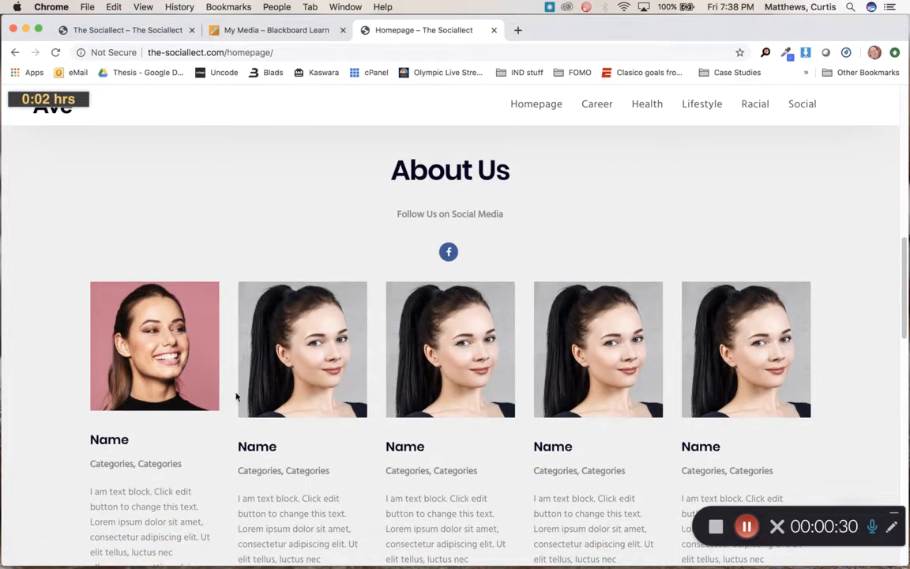
pyautogui.scroll(-2, 158, 437)
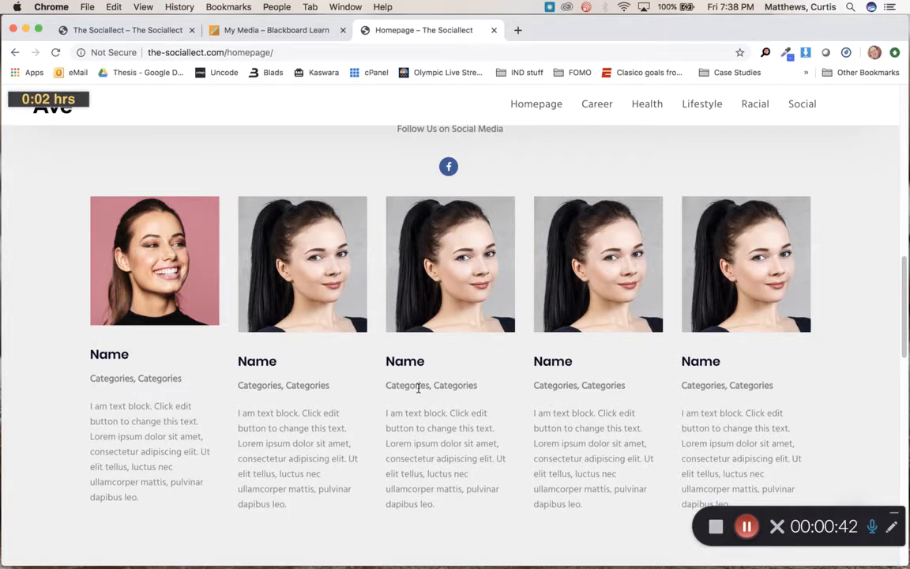
pyautogui.scroll(-8, 134, 435)
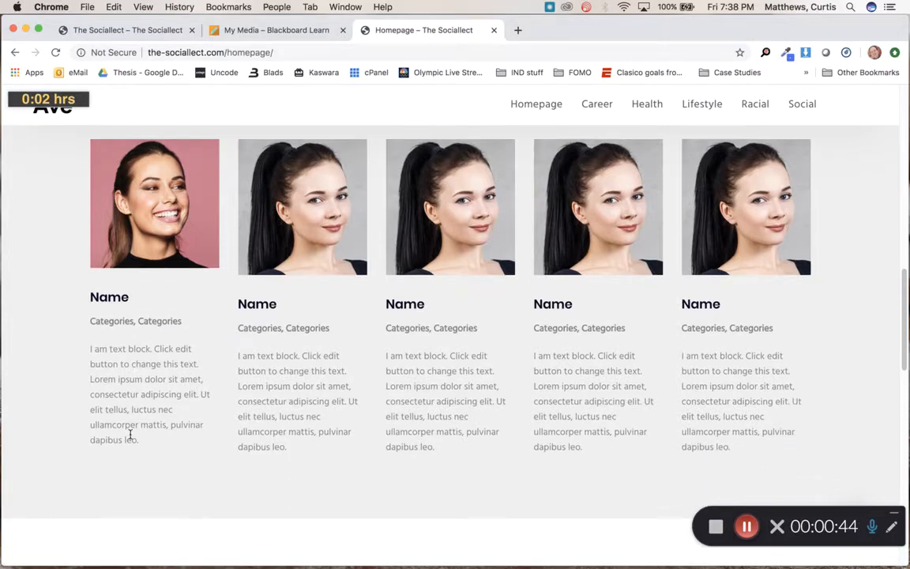
pyautogui.scroll(-5, 130, 439)
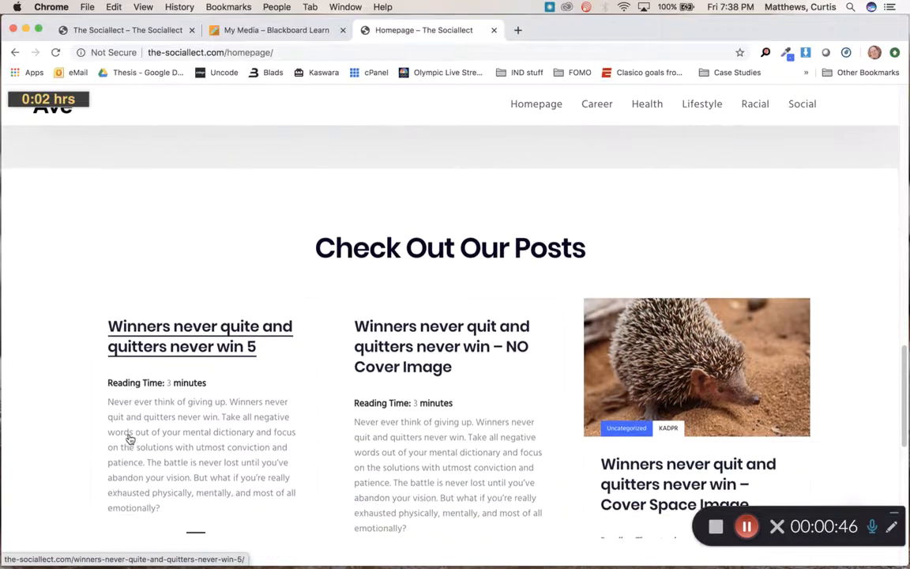
pyautogui.scroll(-4, 127, 439)
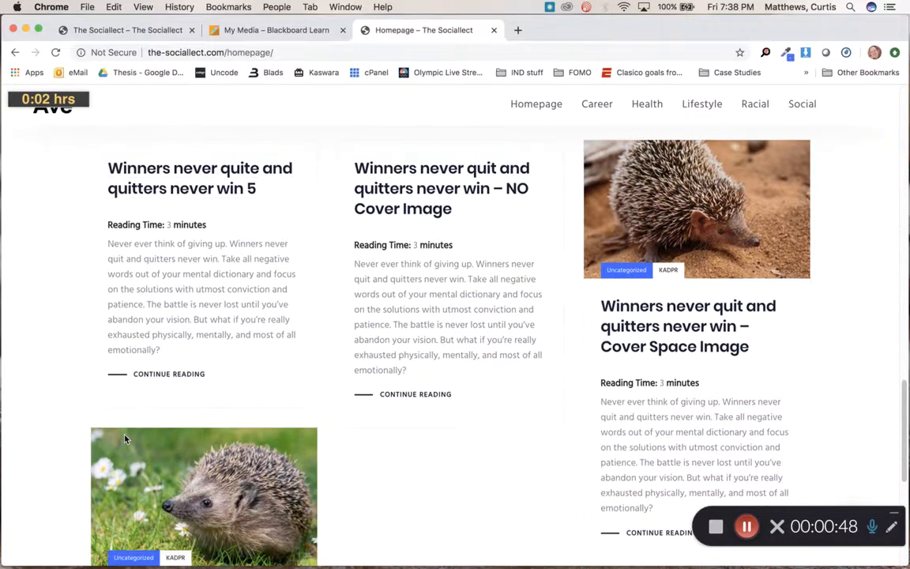
pyautogui.scroll(4, 125, 438)
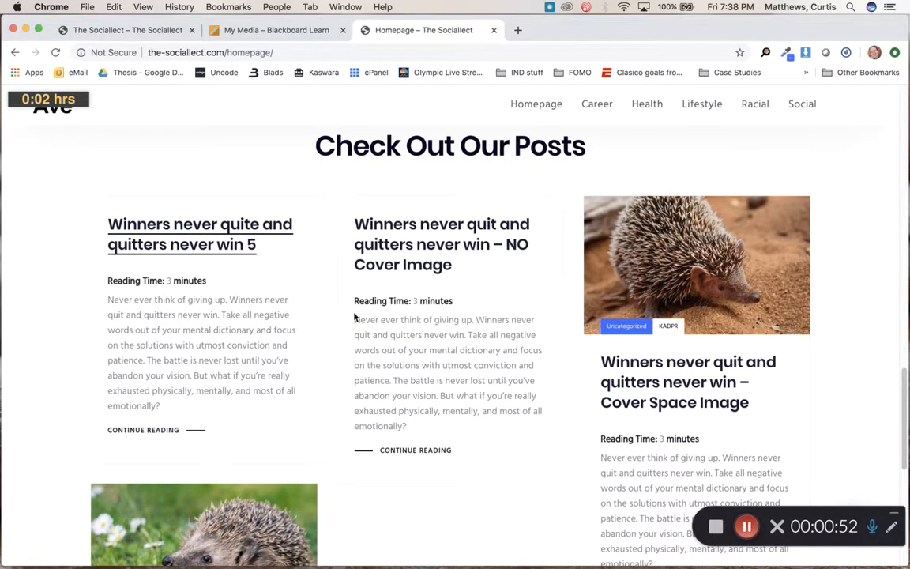
pyautogui.scroll(-8, 480, 450)
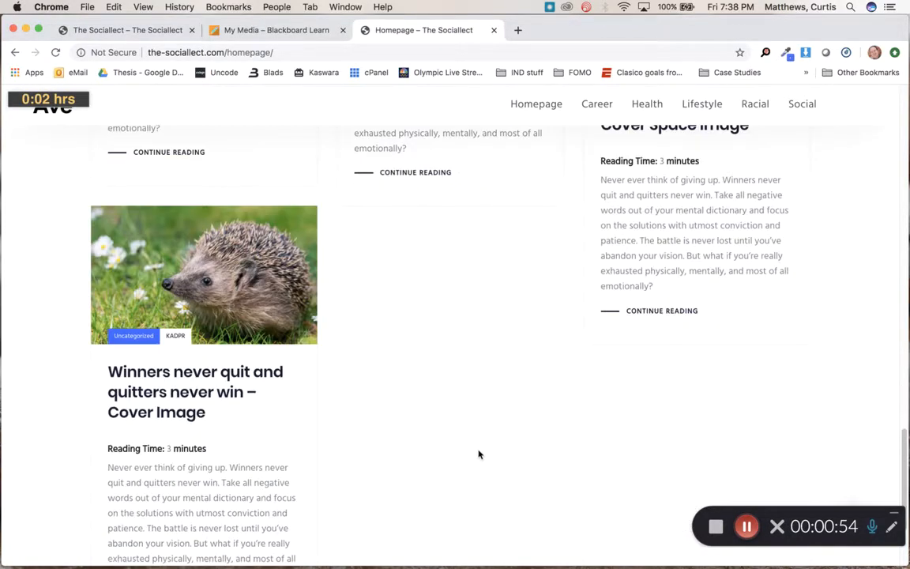
pyautogui.scroll(12, 479, 451)
pyautogui.scroll(9, 478, 454)
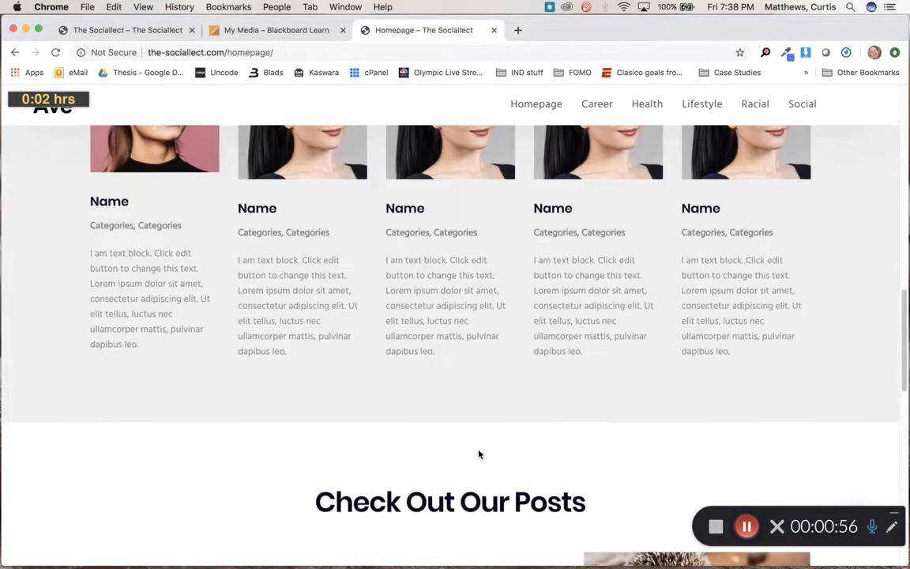
pyautogui.scroll(9, 478, 454)
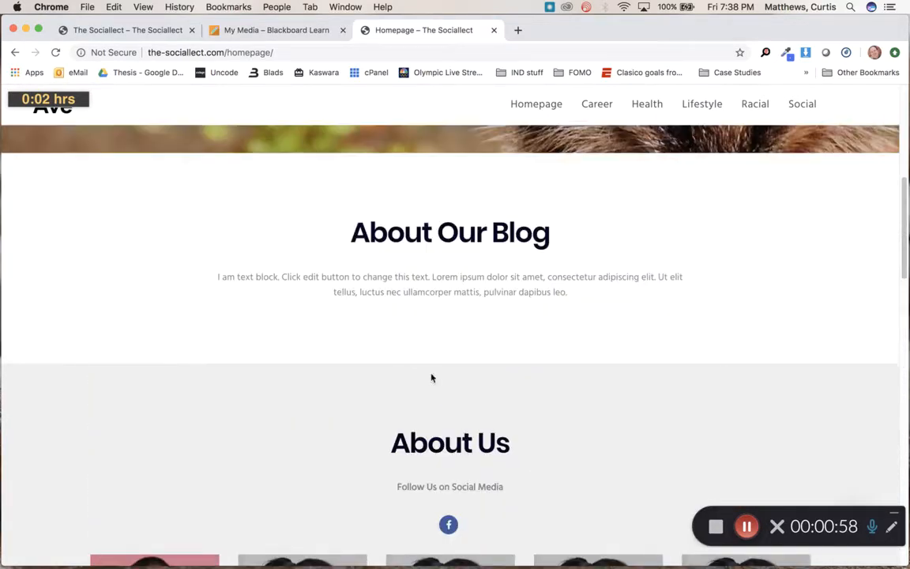
# Step: Load the site's /wp-admin login page from the front-page tab
pyautogui.click(118, 30)
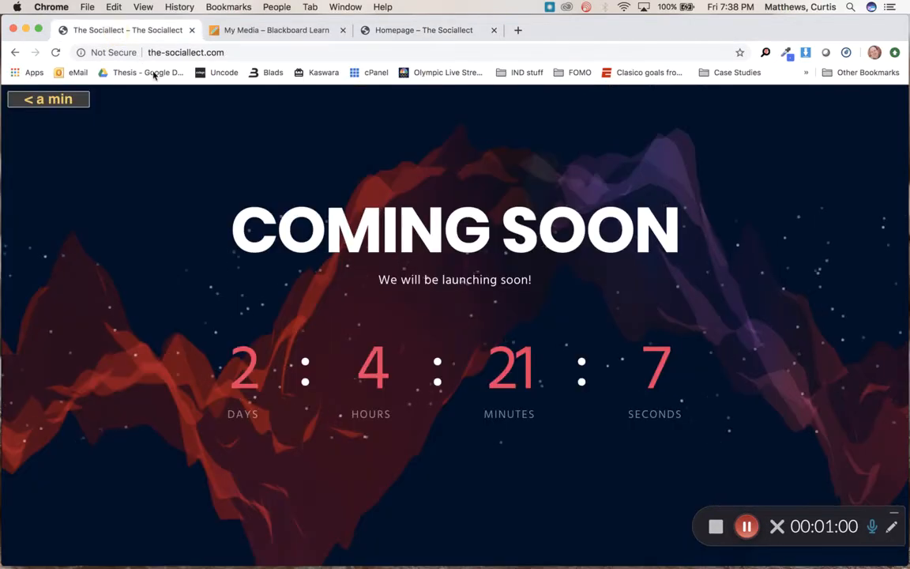
pyautogui.click(251, 53)
pyautogui.click(251, 53)
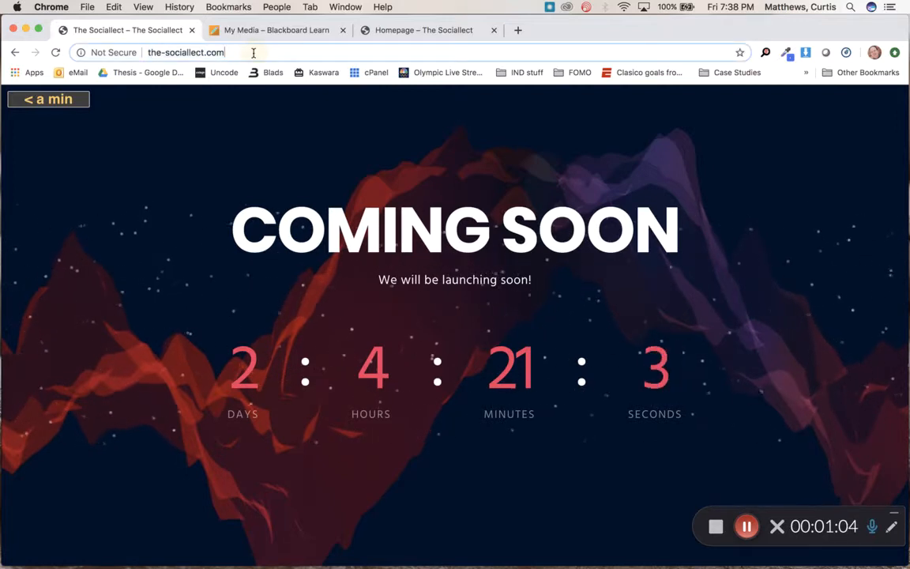
pyautogui.write('/')
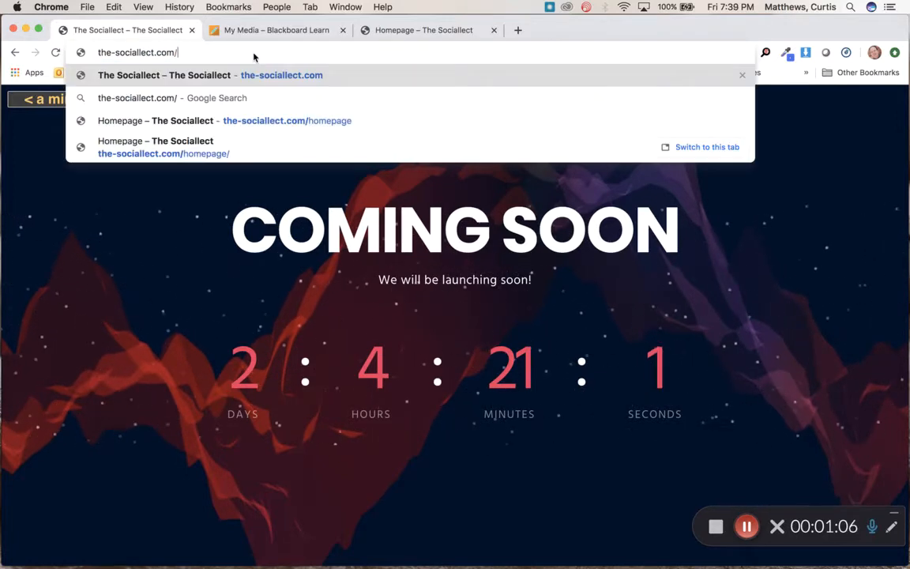
pyautogui.write('wp-admin')
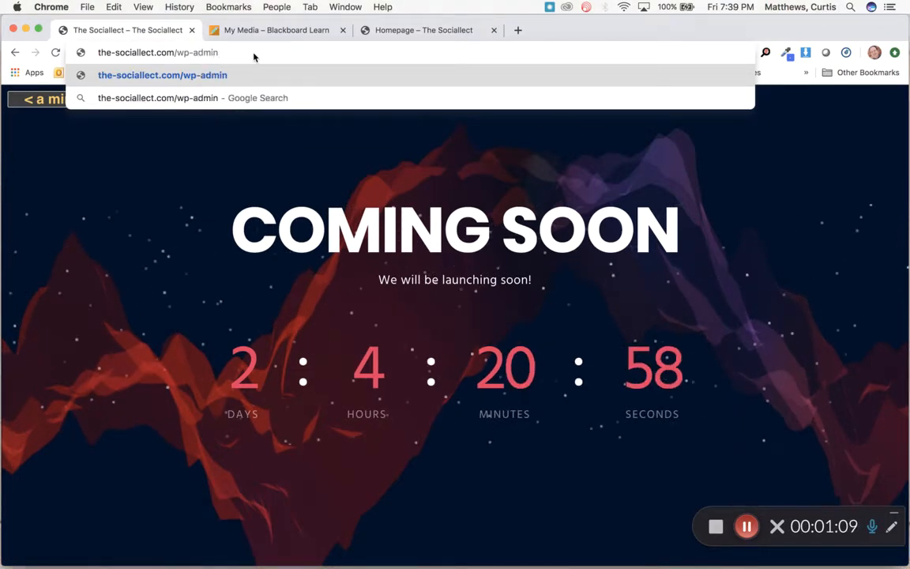
pyautogui.press('Return')
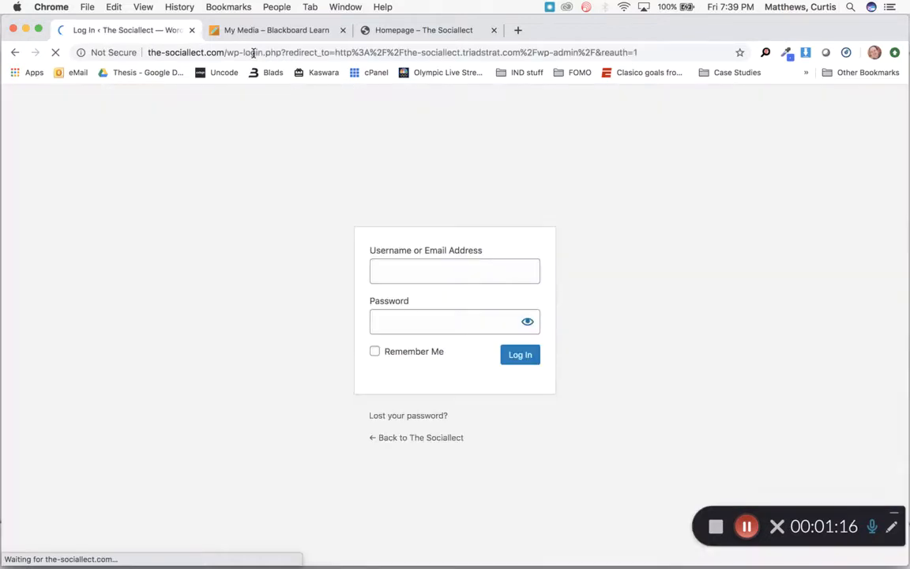
# Step: Enter the admin username and password and tick Remember Me
pyautogui.write('KADPR')
pyautogui.press('Tab')
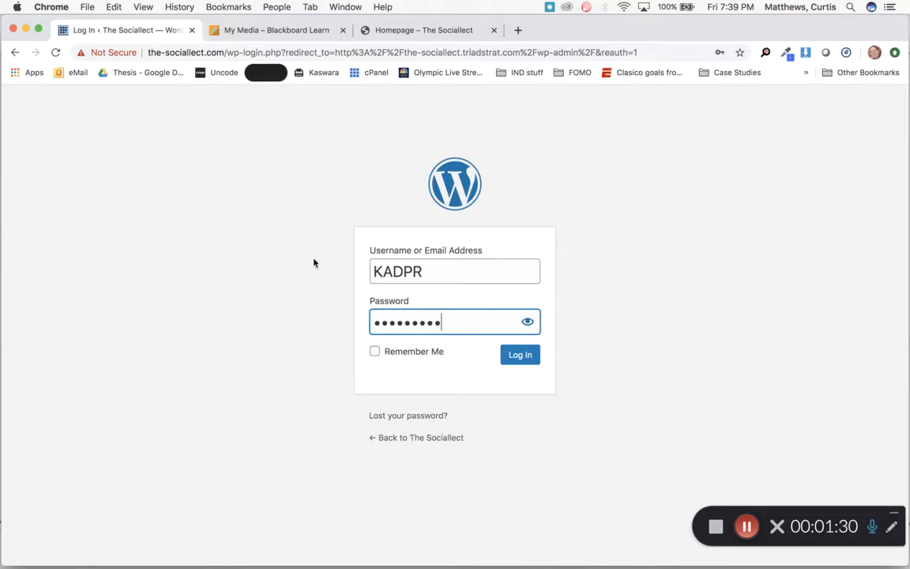
pyautogui.click(389, 351)
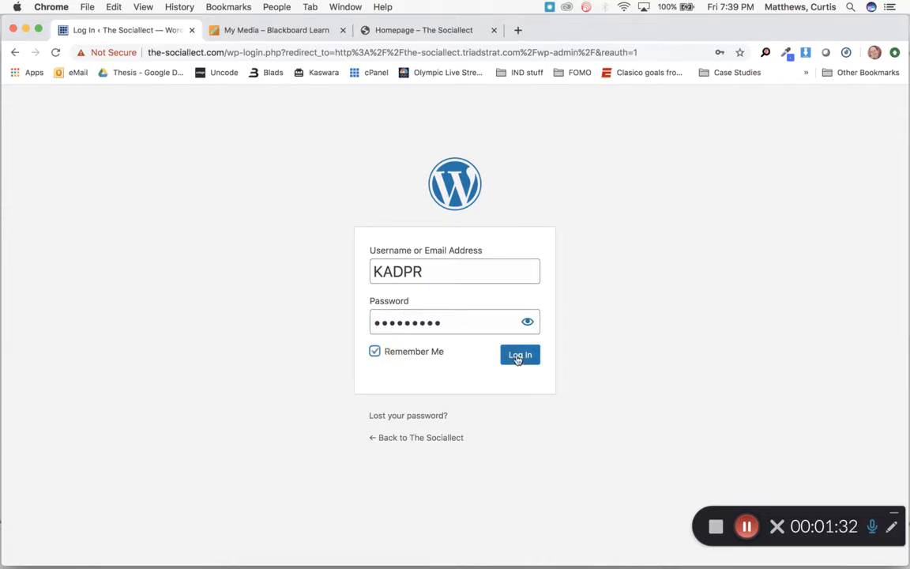
# Step: Log in, let Chrome save the password, and go to Pages > All Pages
pyautogui.click(520, 355)
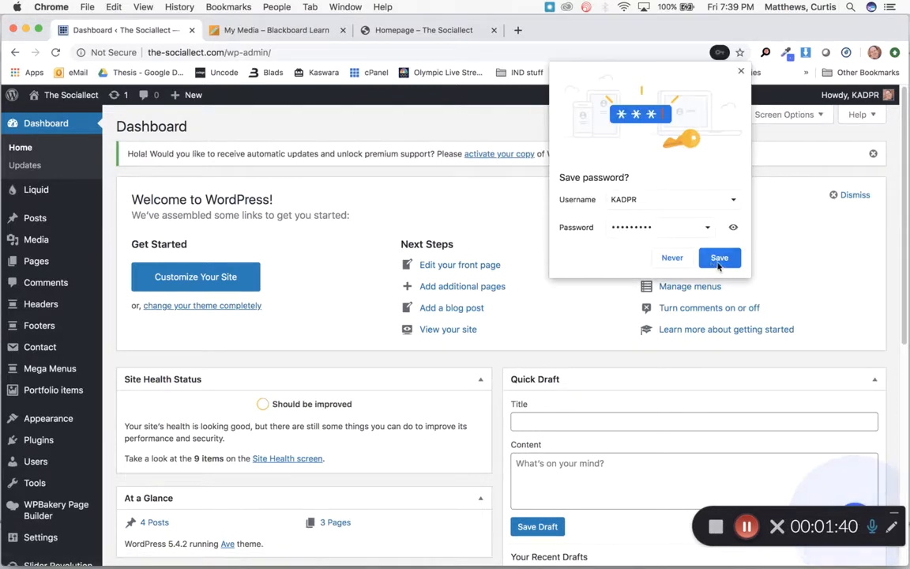
pyautogui.click(720, 258)
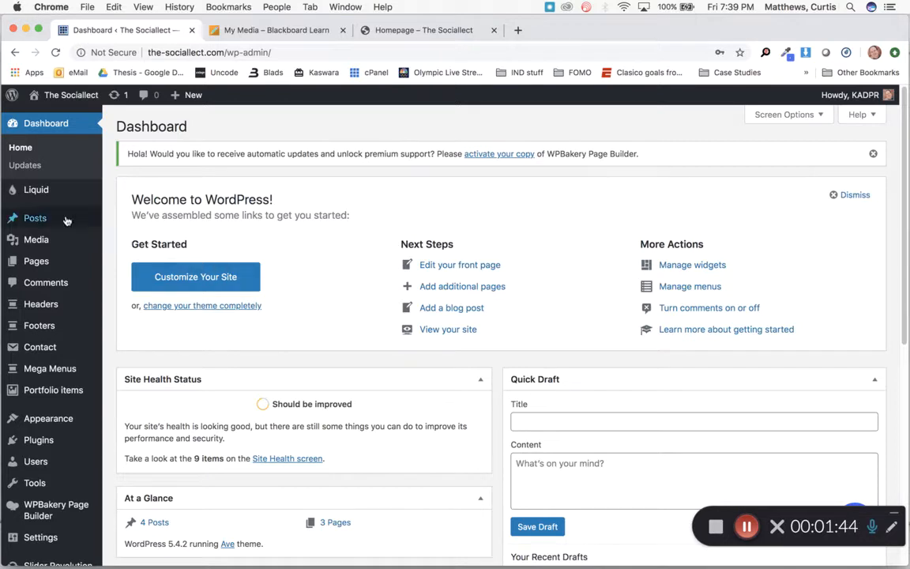
pyautogui.moveTo(38, 263)
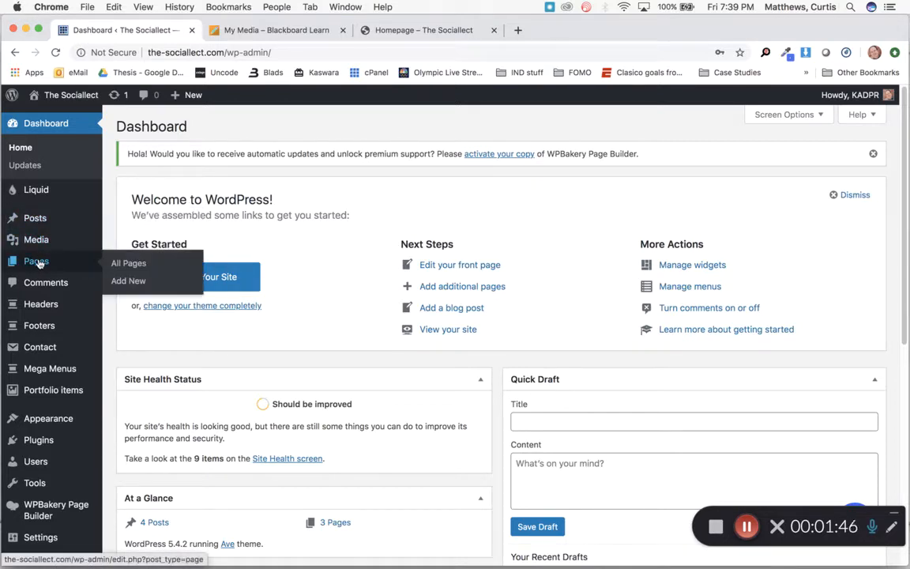
pyautogui.click(131, 265)
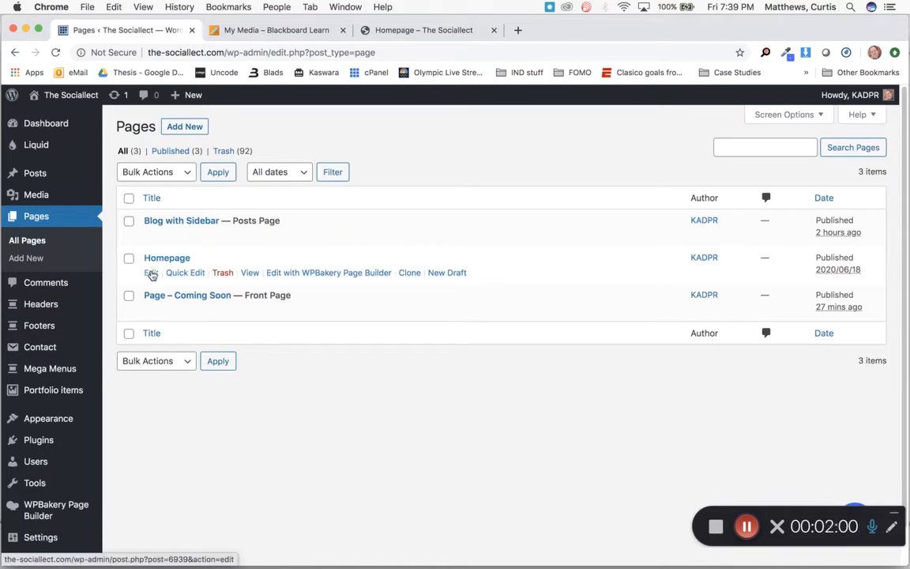
# Step: Open Homepage, preview it, and scroll to the About Us Facebook icon and team cards
pyautogui.click(151, 273)
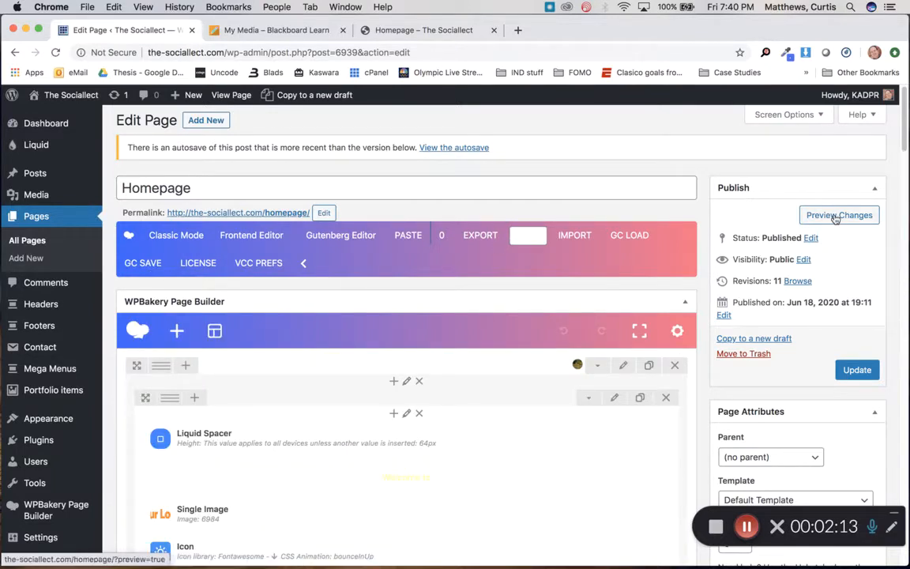
pyautogui.click(822, 216)
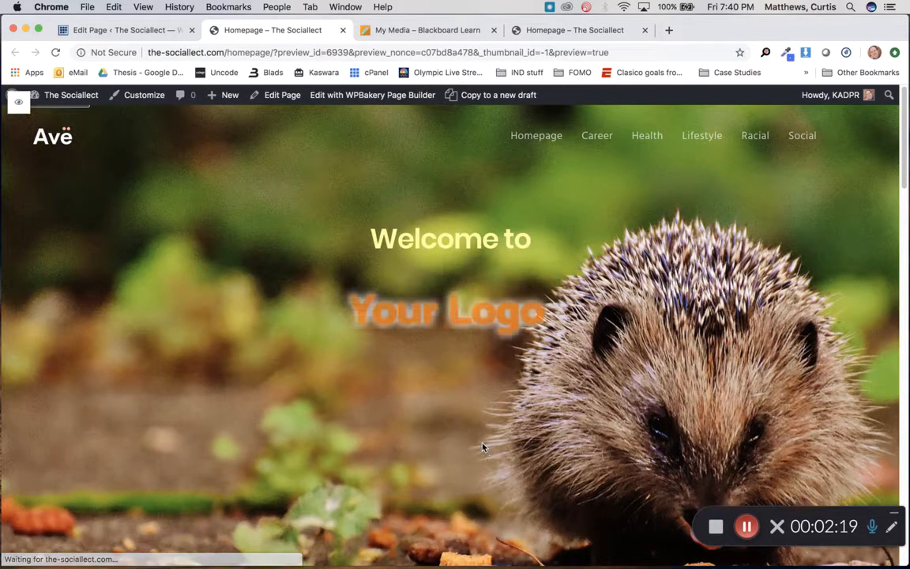
pyautogui.scroll(-3, 481, 446)
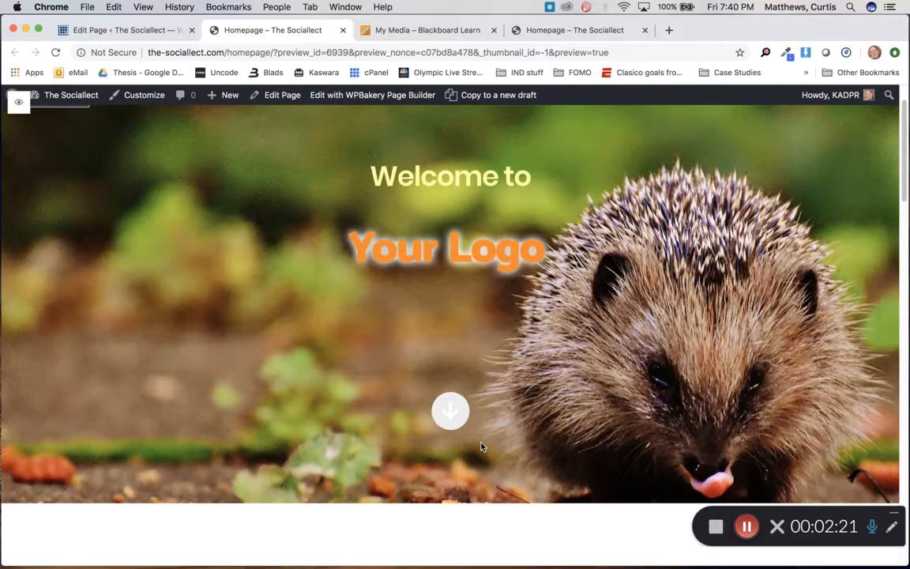
pyautogui.scroll(-6, 481, 446)
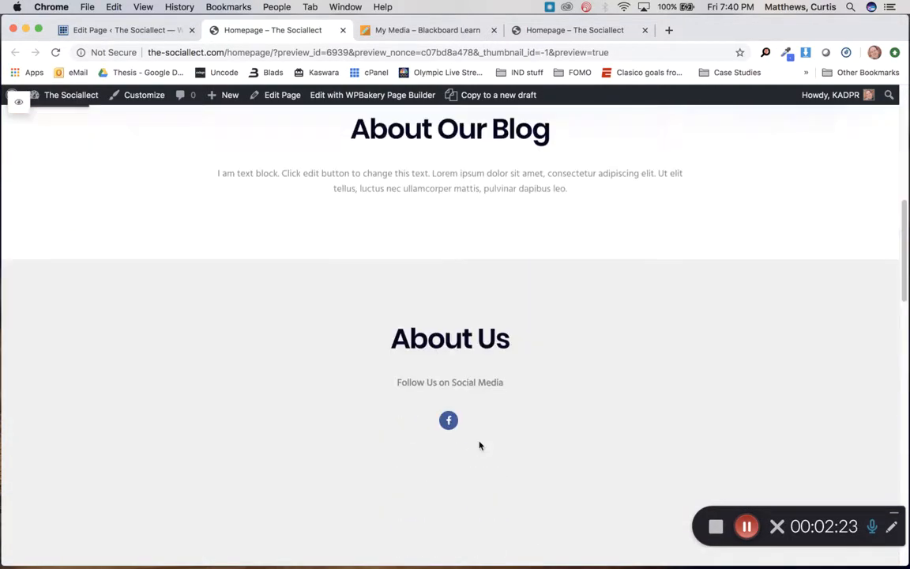
pyautogui.scroll(-4, 501, 406)
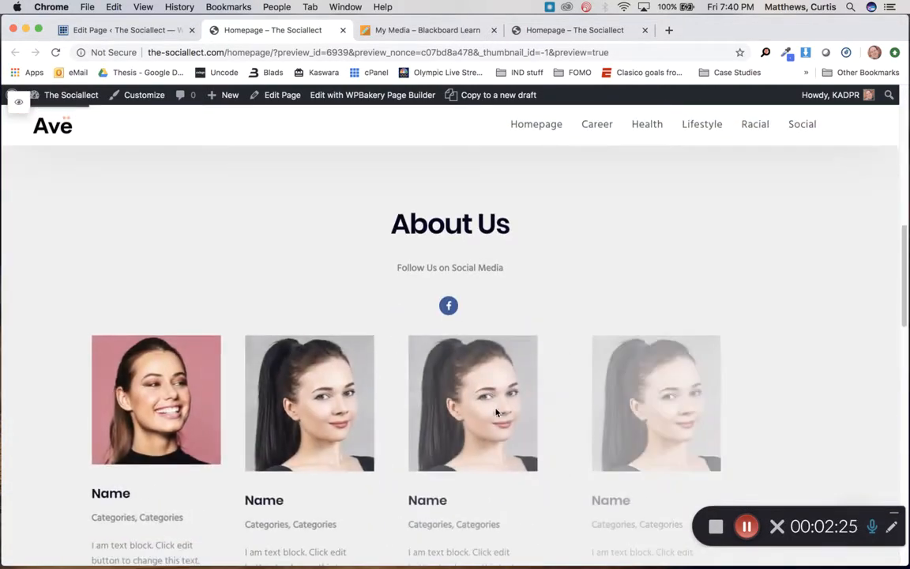
pyautogui.scroll(-2, 496, 412)
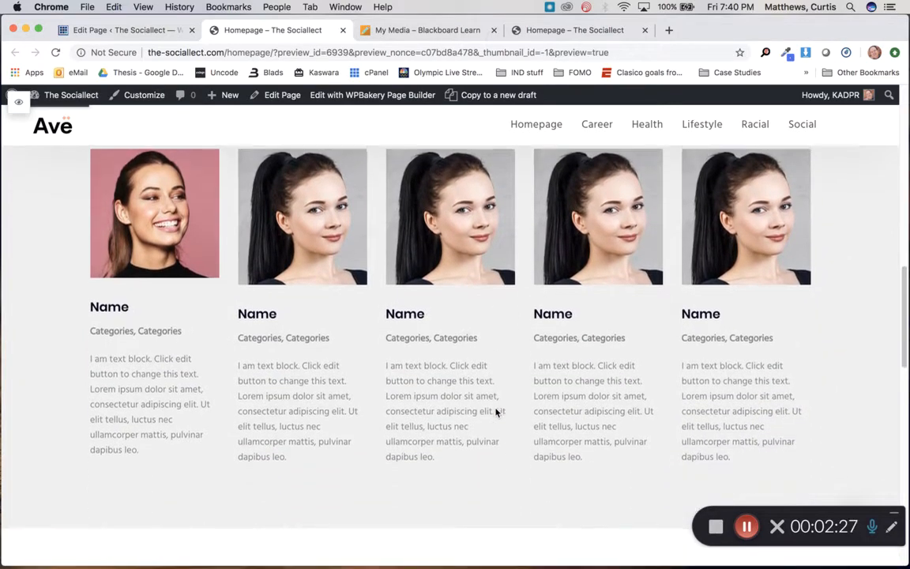
pyautogui.scroll(3, 496, 411)
pyautogui.scroll(3, 496, 411)
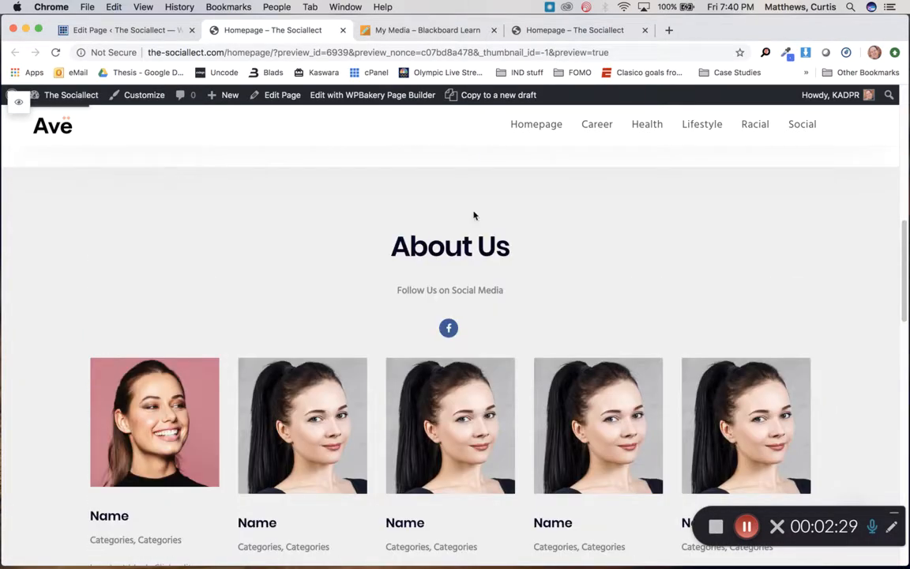
# Step: Return to the Homepage editor and scroll the builder to the About Us row's Social Icons
pyautogui.click(110, 30)
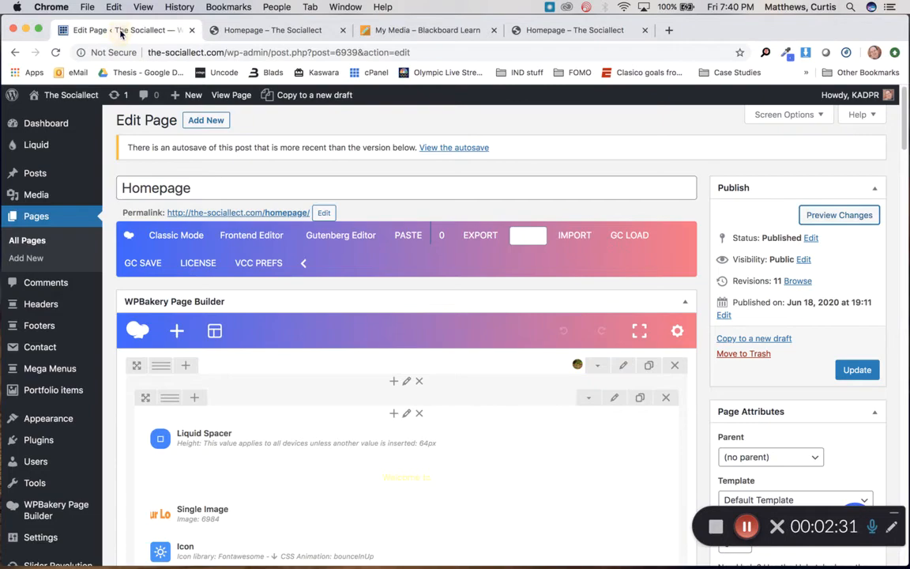
pyautogui.scroll(-1, 320, 362)
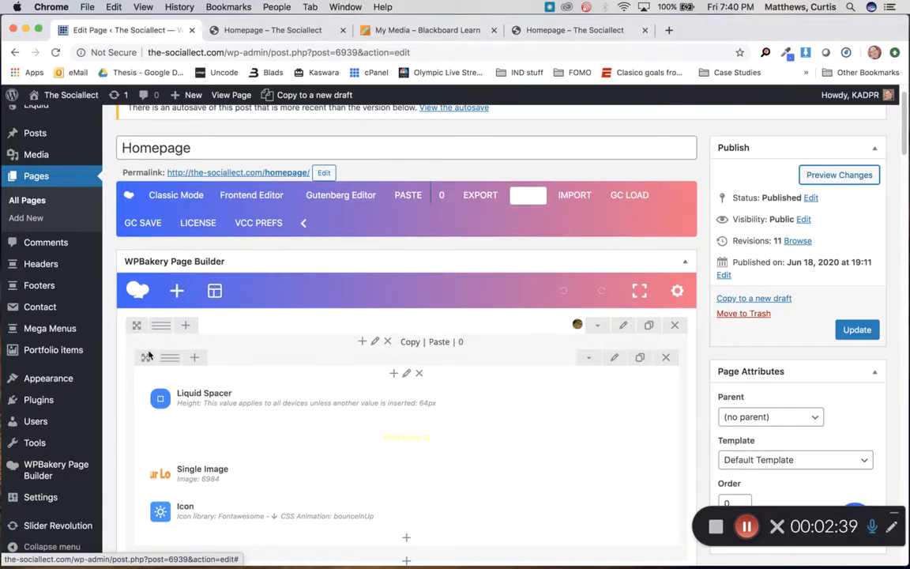
pyautogui.moveTo(394, 443)
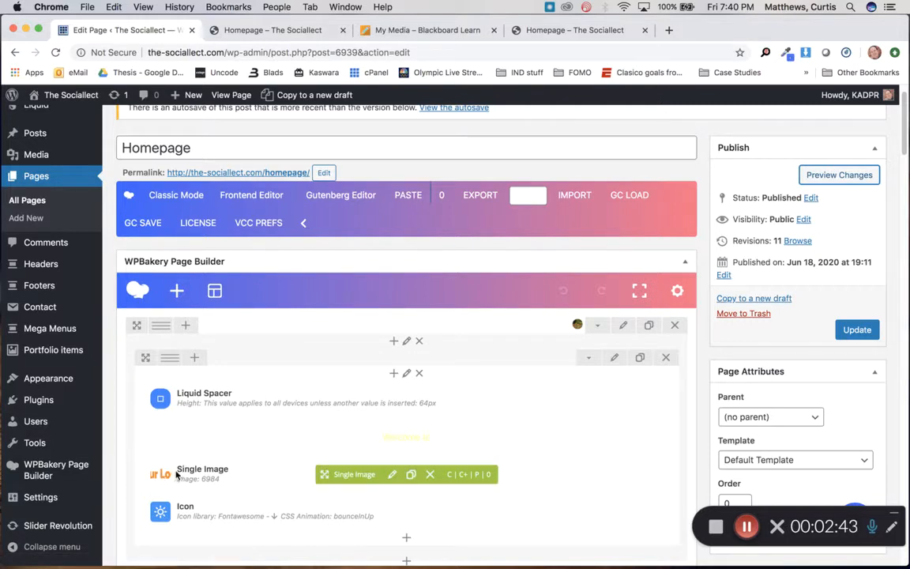
pyautogui.moveTo(579, 331)
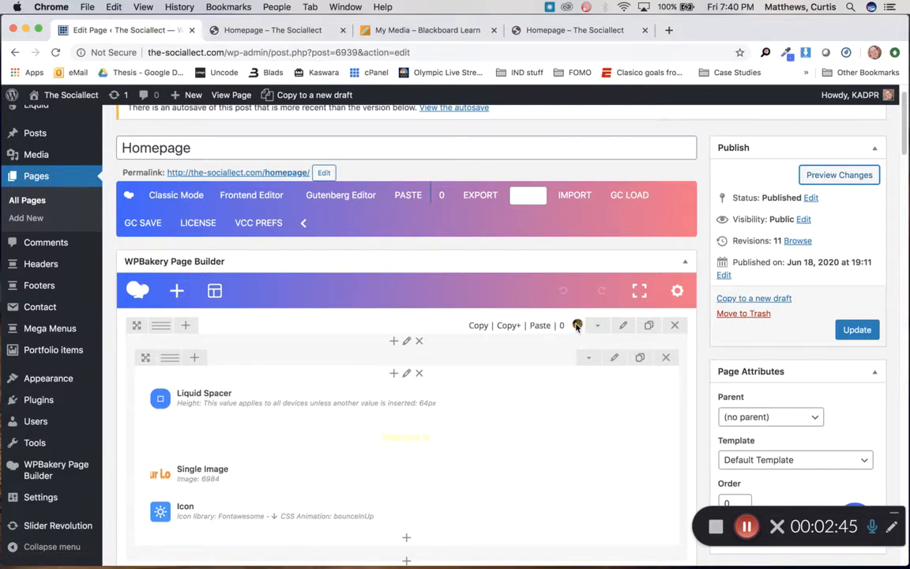
pyautogui.scroll(-4, 524, 448)
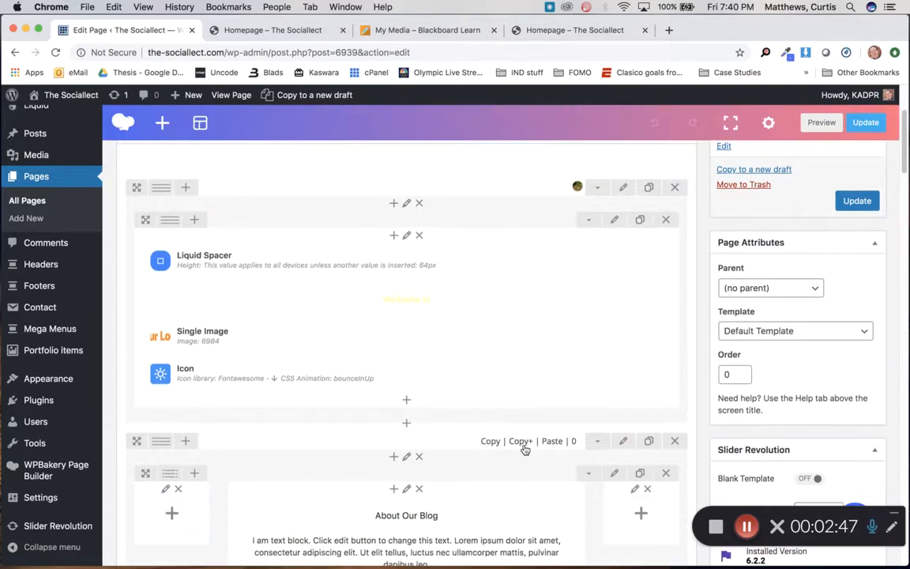
pyautogui.scroll(-4, 524, 449)
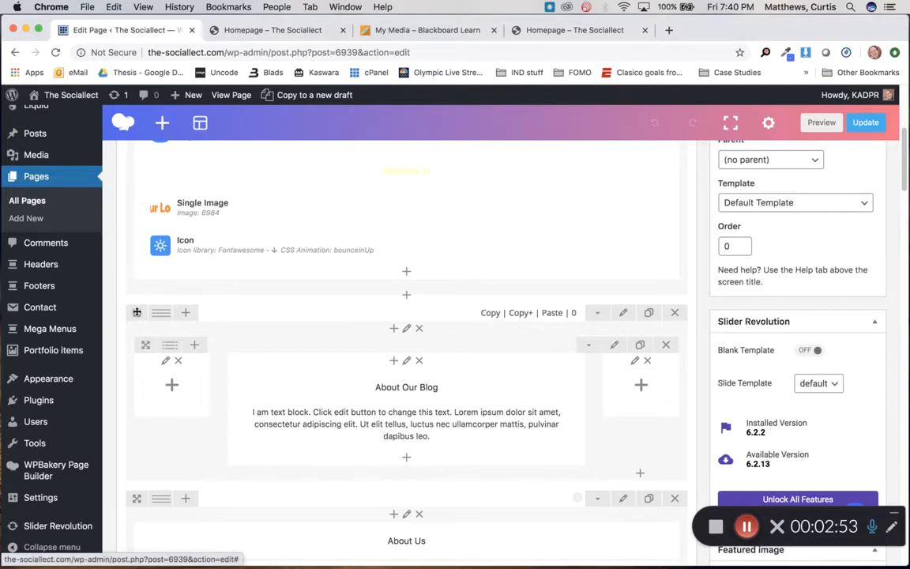
pyautogui.scroll(-1, 412, 423)
pyautogui.scroll(-8, 411, 424)
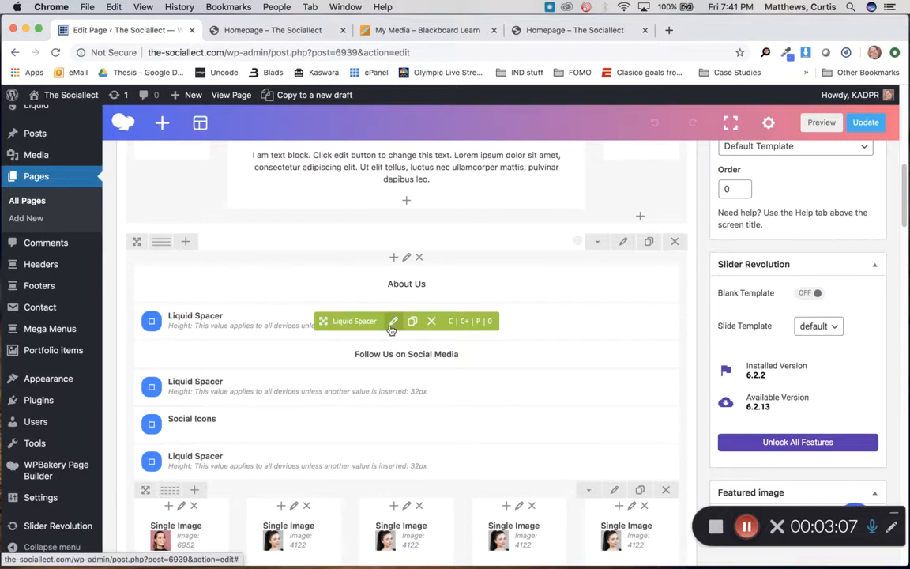
pyautogui.scroll(-1, 388, 371)
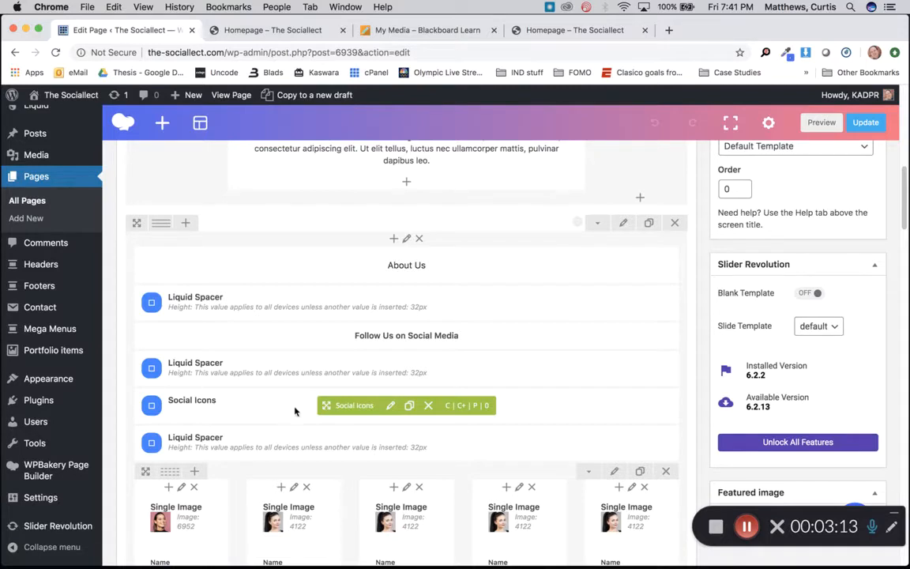
# Step: Open the Social Icons element settings and keep the icon shape as Circle
pyautogui.click(389, 406)
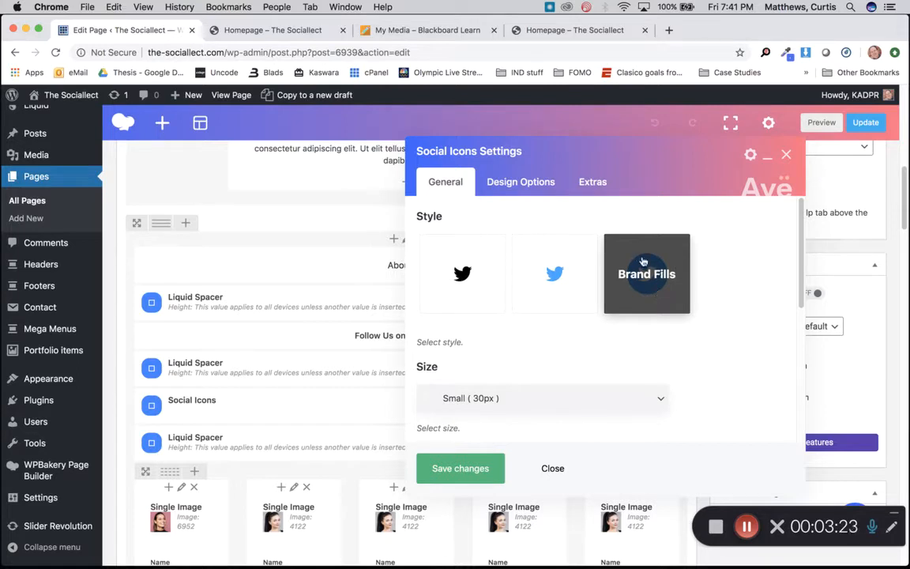
pyautogui.scroll(-3, 561, 349)
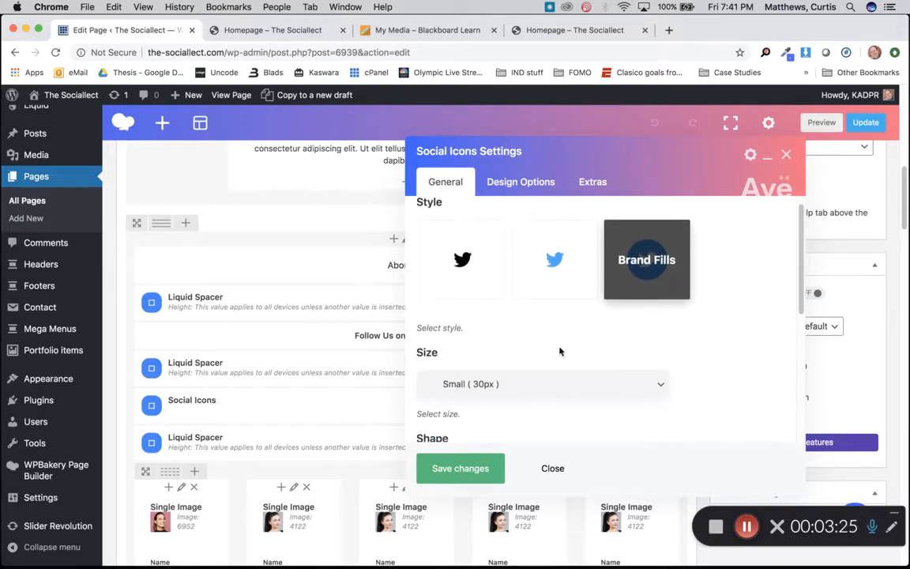
pyautogui.scroll(-3, 523, 340)
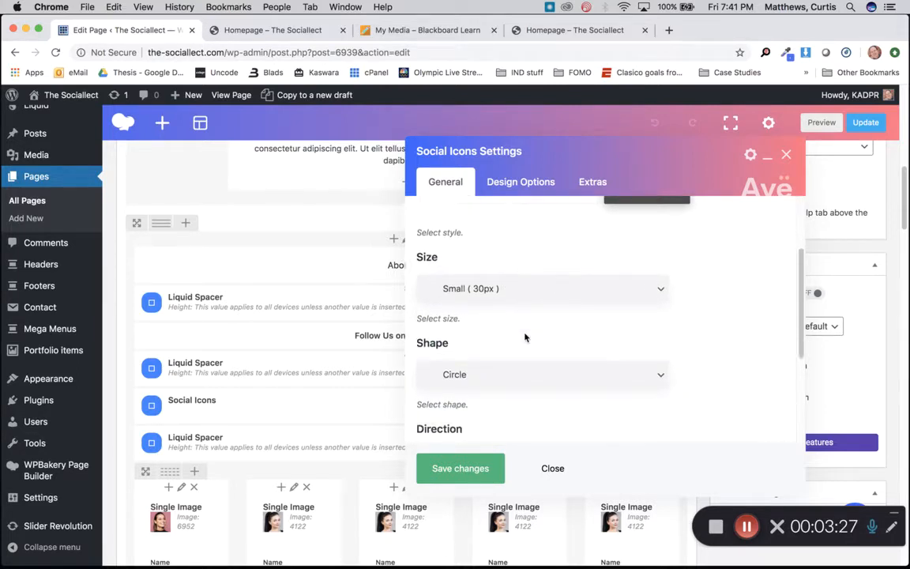
pyautogui.scroll(-1, 523, 340)
pyautogui.click(533, 322)
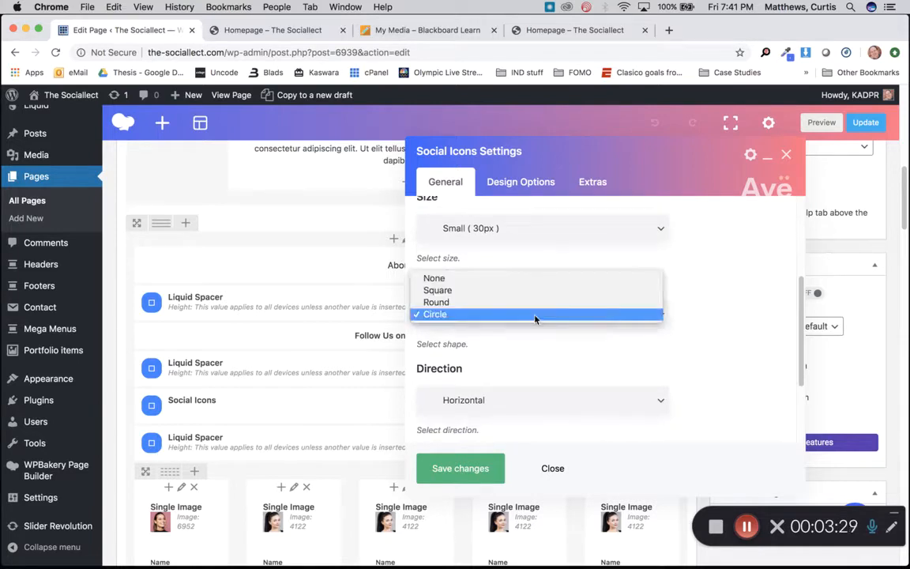
pyautogui.click(532, 342)
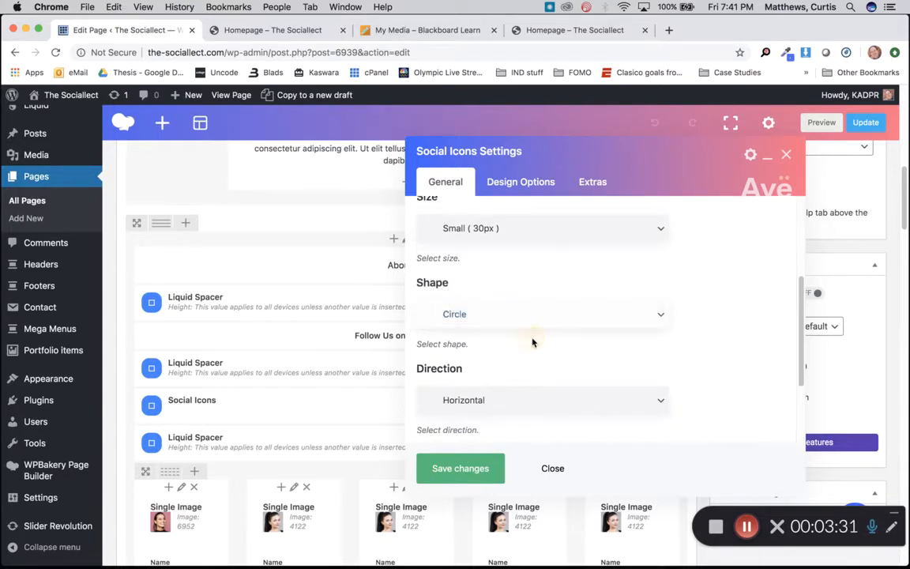
# Step: Expand the Facebook identity and select the end of its facebook.com/lululemon link
pyautogui.scroll(-2, 532, 342)
pyautogui.scroll(-3, 532, 342)
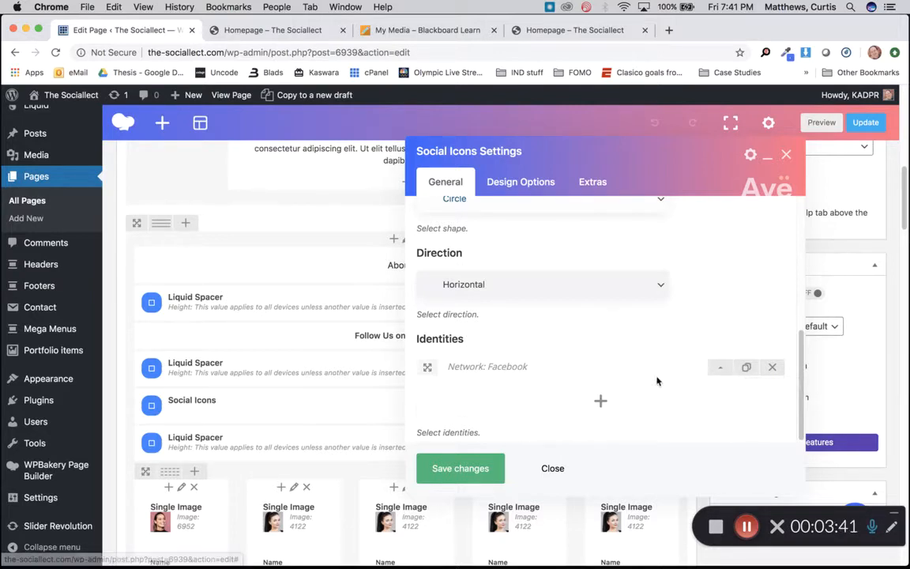
pyautogui.click(720, 369)
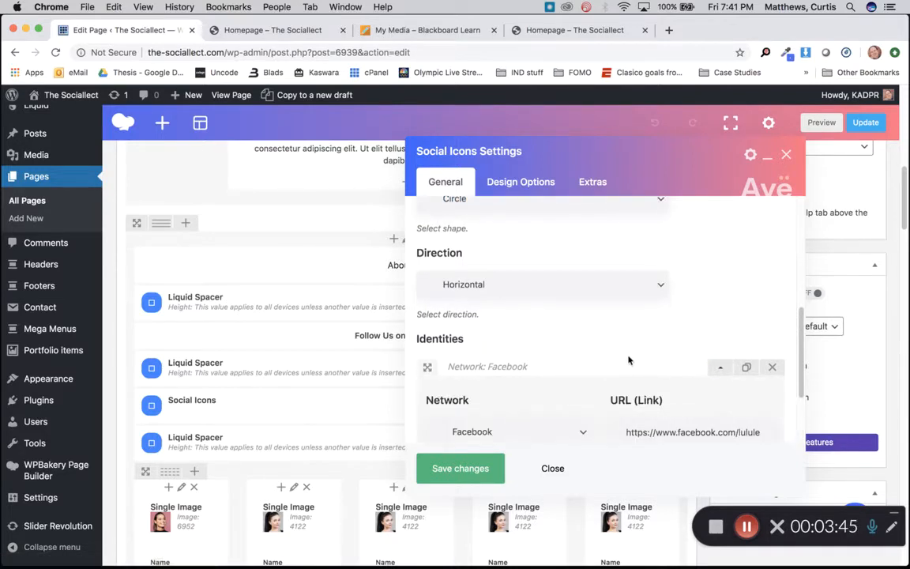
pyautogui.scroll(-1, 628, 360)
pyautogui.scroll(-2, 632, 348)
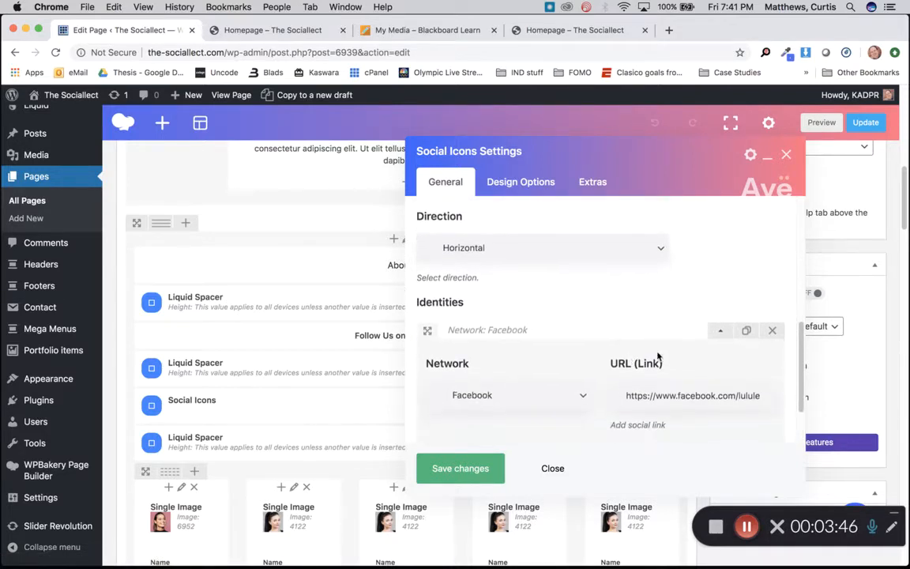
pyautogui.click(717, 333)
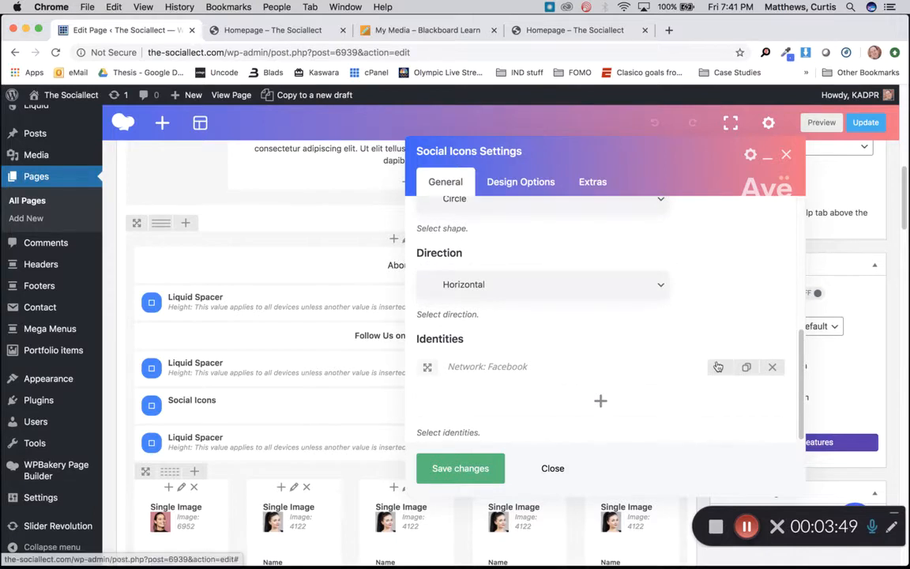
pyautogui.click(719, 368)
pyautogui.scroll(-5, 649, 330)
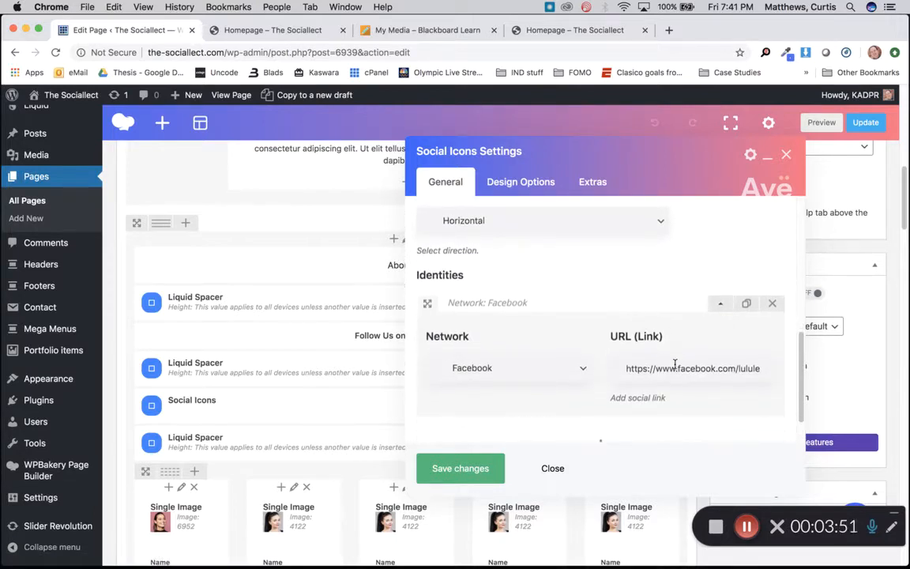
pyautogui.moveTo(668, 368); pyautogui.dragTo(745, 387)
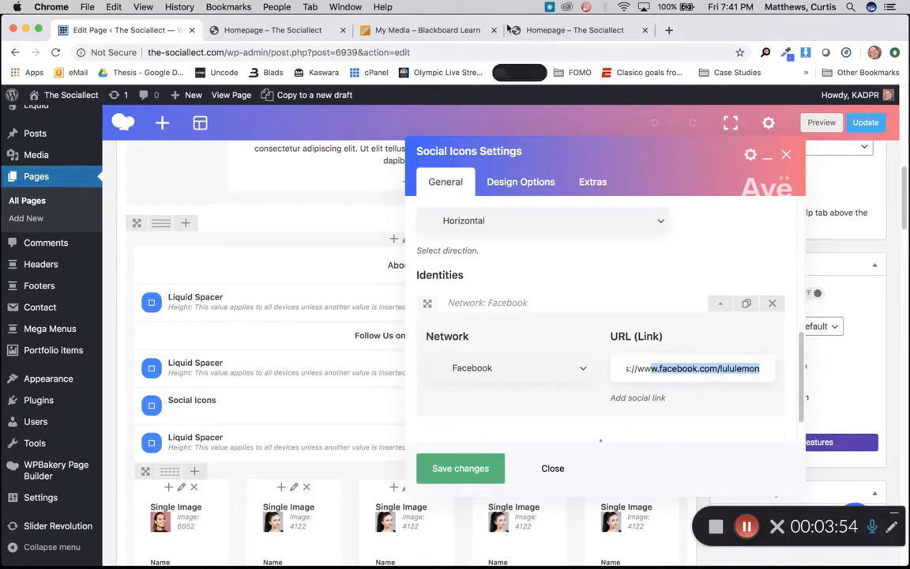
# Step: Check the preview's Facebook icon opens the lululemon page, then close it and return to the editor
pyautogui.click(266, 32)
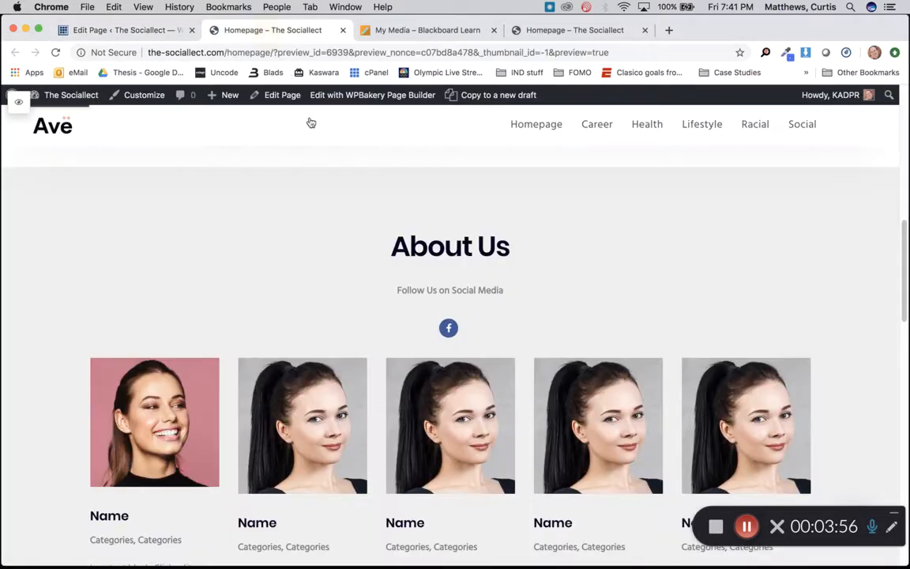
pyautogui.click(448, 328)
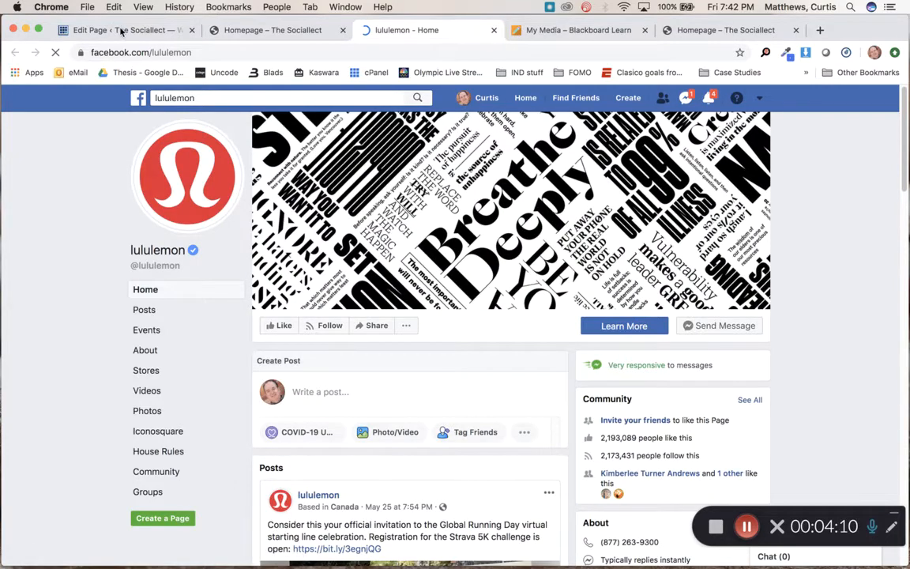
pyautogui.press('super+w')
pyautogui.click(110, 30)
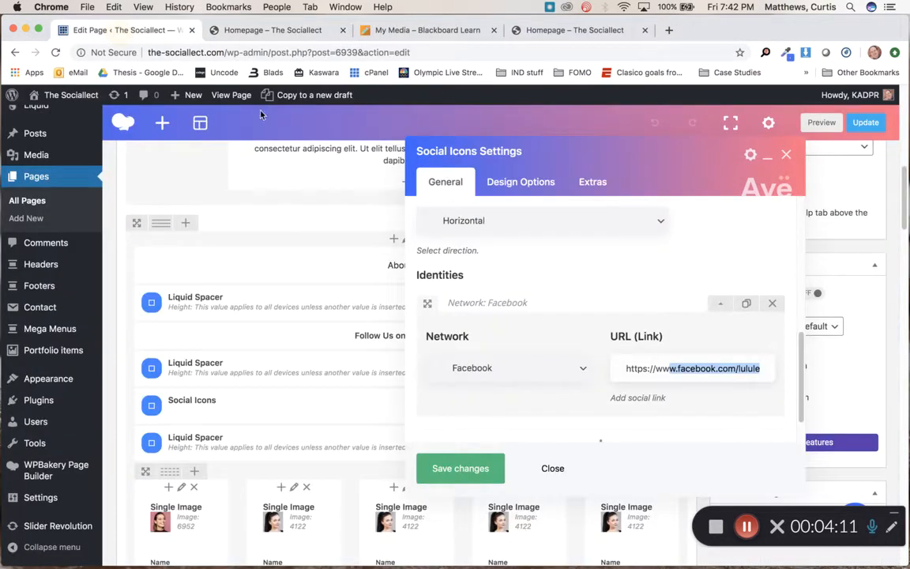
# Step: Select the lululemon part of the Facebook link and save the Social Icons settings
pyautogui.click(688, 368)
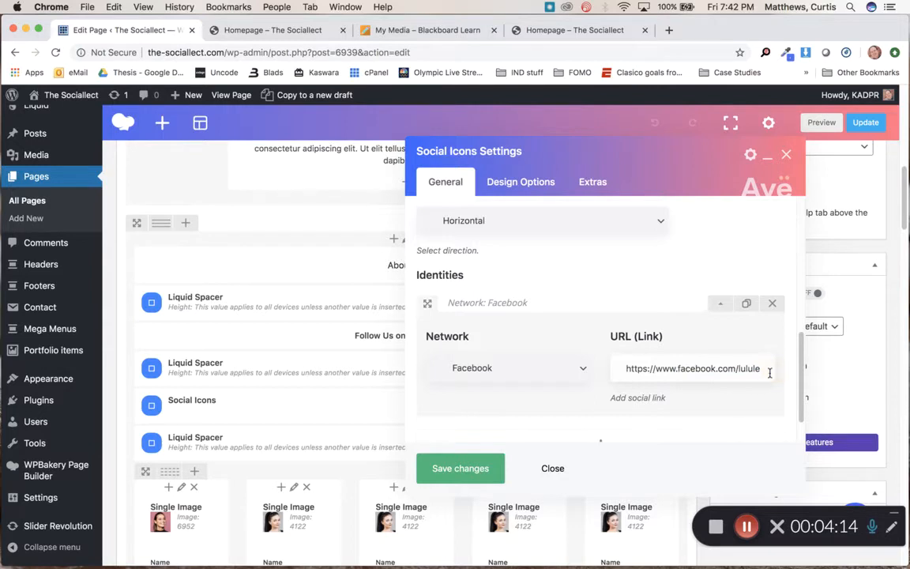
pyautogui.doubleClick(738, 369)
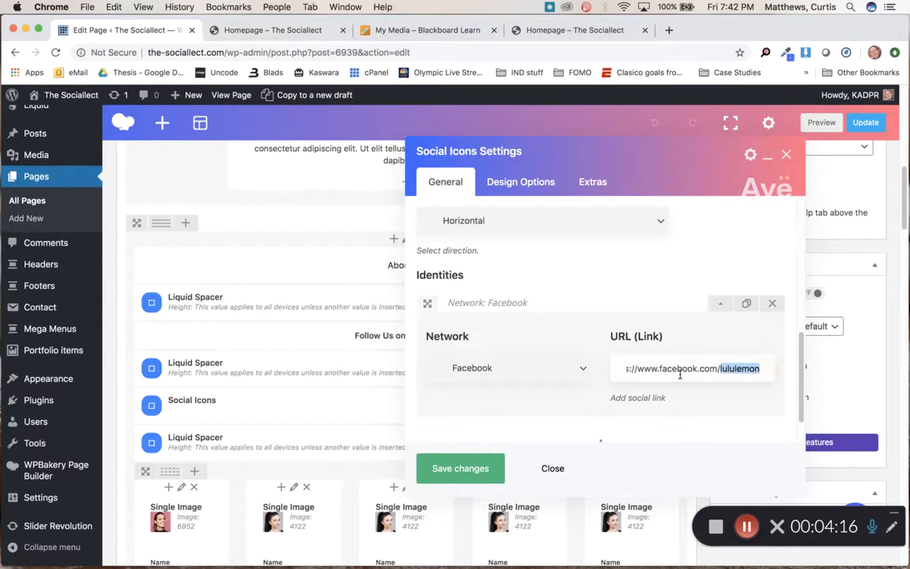
pyautogui.click(466, 468)
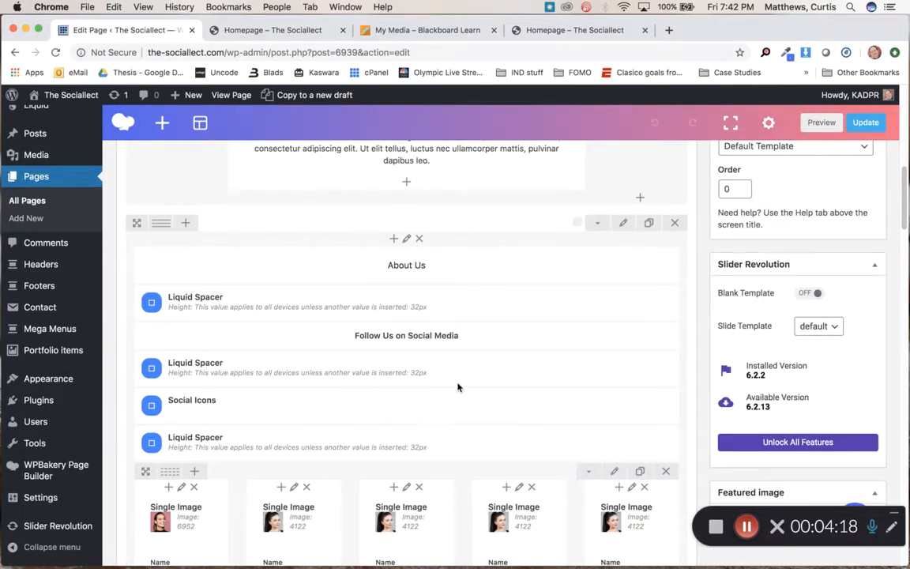
# Step: Scroll down to the team cards and open the first member photo's Single Image settings
pyautogui.scroll(-2, 462, 340)
pyautogui.scroll(-4, 462, 336)
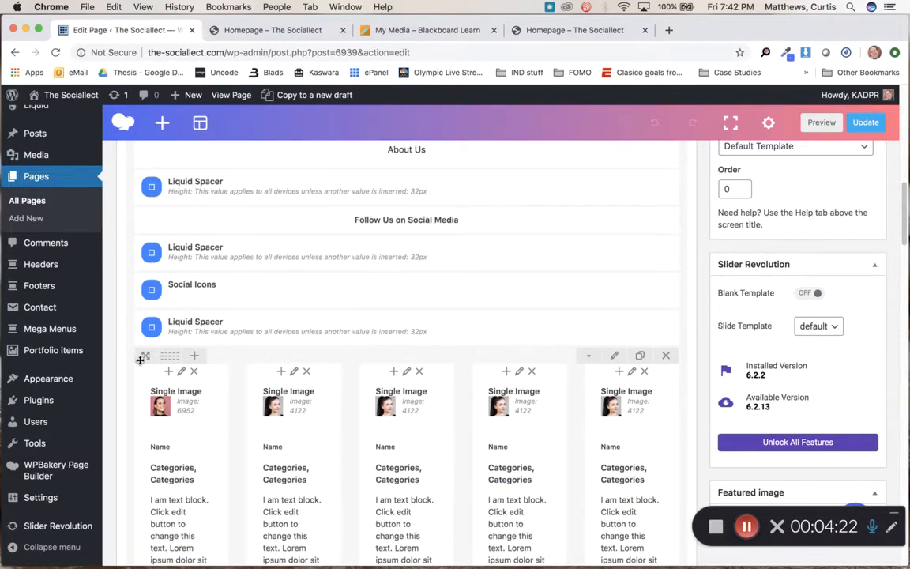
pyautogui.moveTo(170, 364)
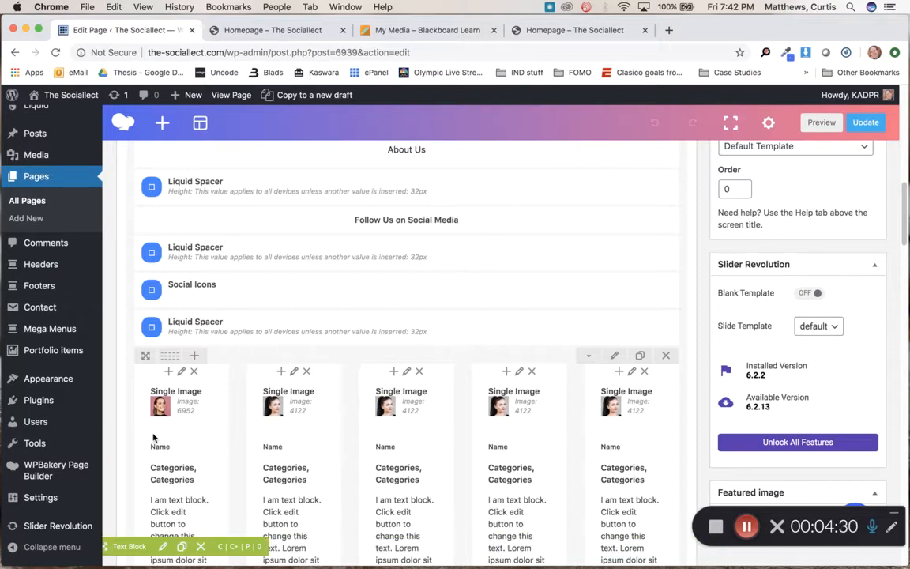
pyautogui.scroll(-3, 437, 432)
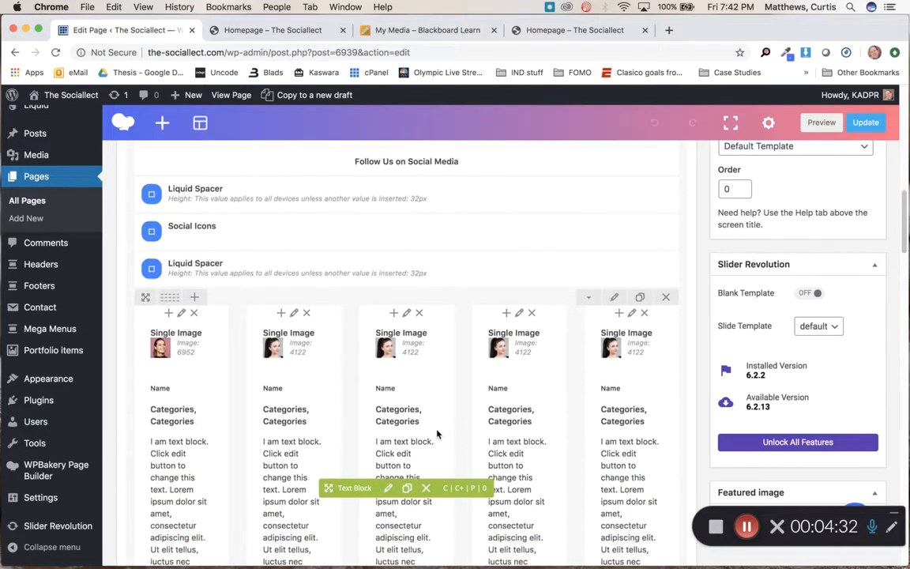
pyautogui.scroll(-1, 437, 432)
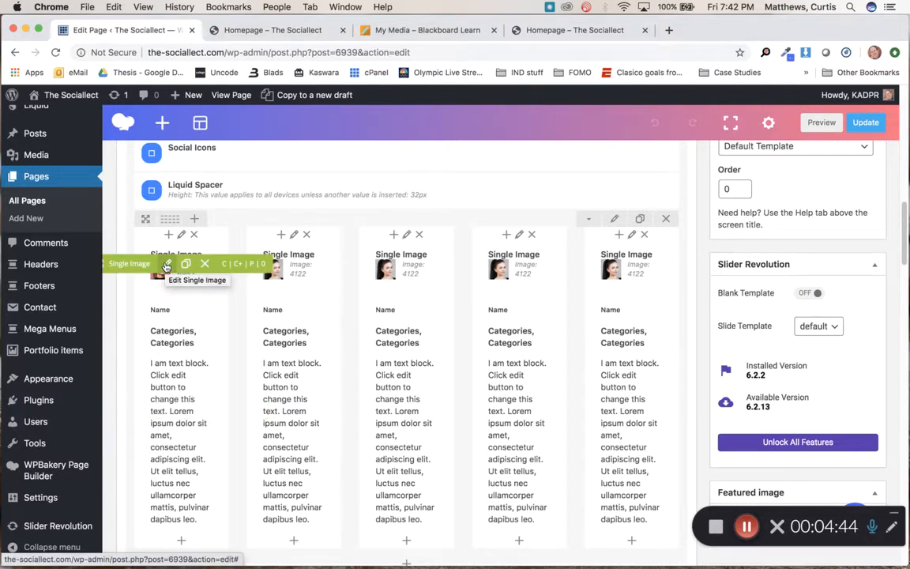
pyautogui.click(166, 265)
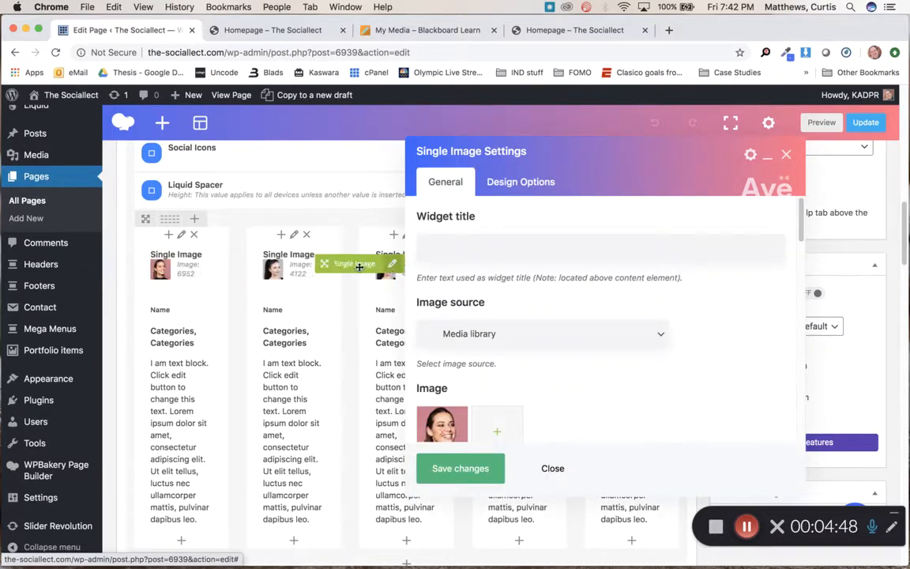
# Step: Remove the first member's current photo and open the Set Image media library
pyautogui.scroll(-2, 591, 348)
pyautogui.scroll(-3, 590, 347)
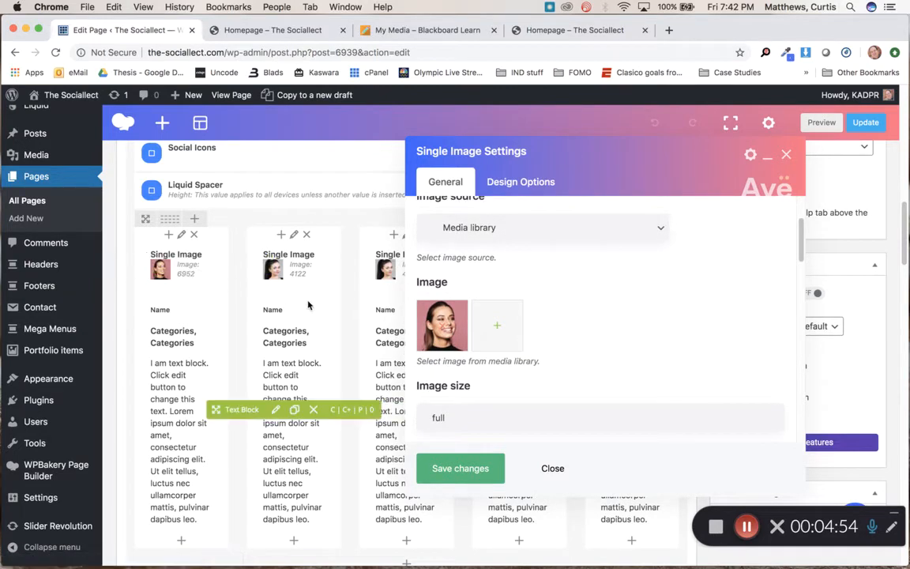
pyautogui.click(443, 330)
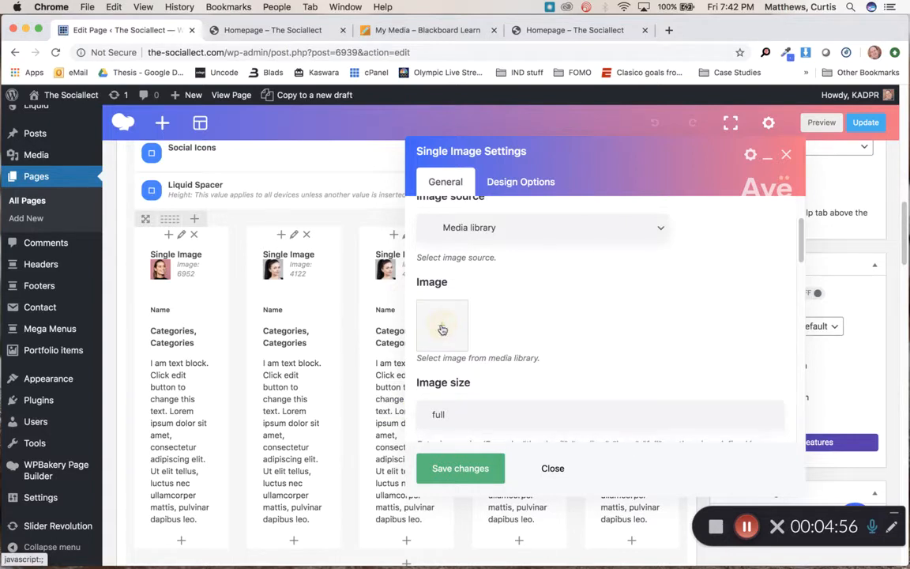
pyautogui.click(443, 328)
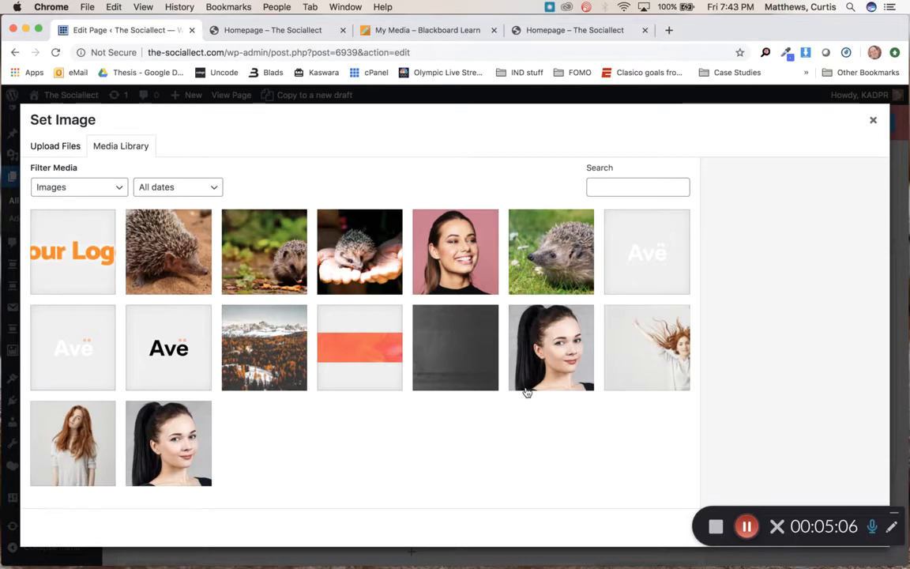
# Step: Start a new file upload, then cancel the file chooser
pyautogui.click(50, 147)
pyautogui.click(451, 332)
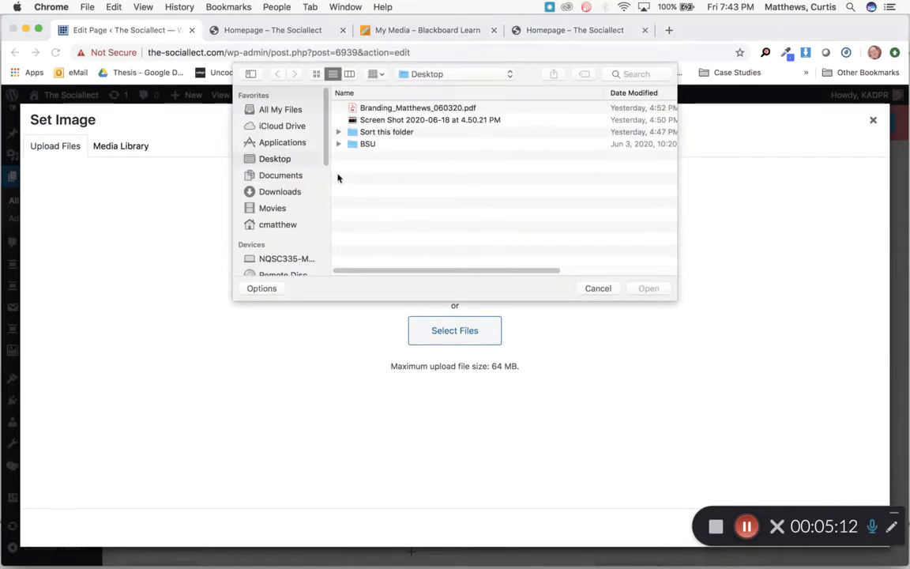
pyautogui.click(423, 120)
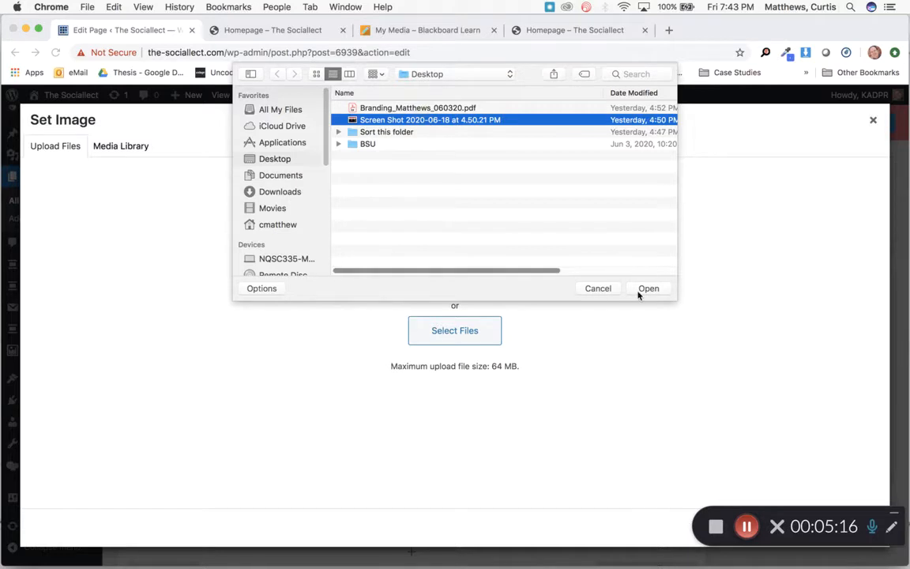
pyautogui.click(590, 289)
# Step: Pick about-bg-1-min.jpg, the red-haired woman photo, from the Media Library as the image
pyautogui.click(125, 147)
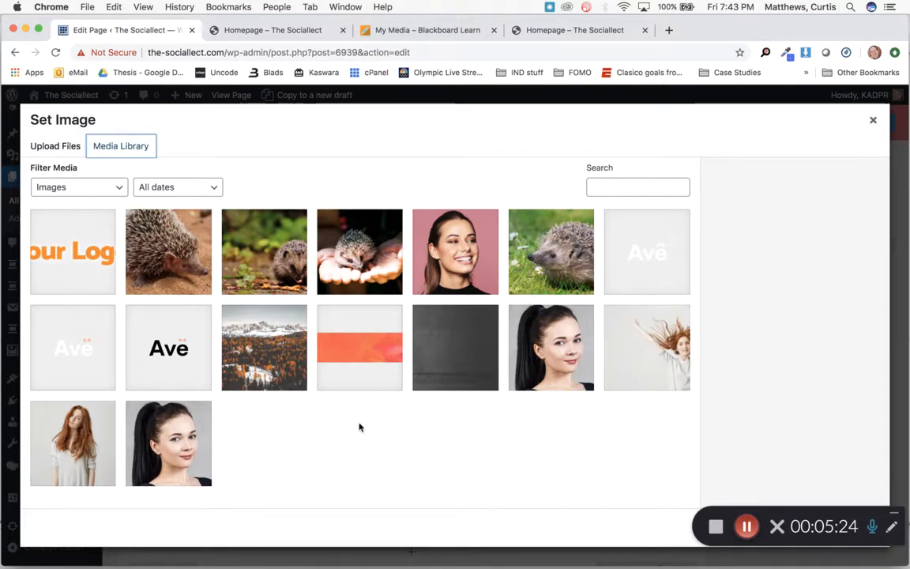
pyautogui.click(69, 420)
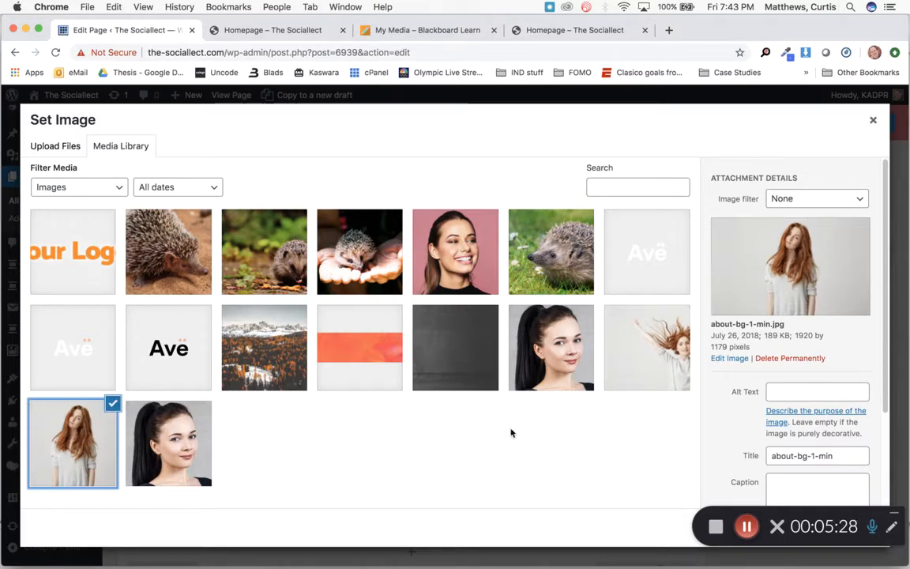
pyautogui.moveTo(746, 524); pyautogui.dragTo(608, 522)
pyautogui.click(850, 528)
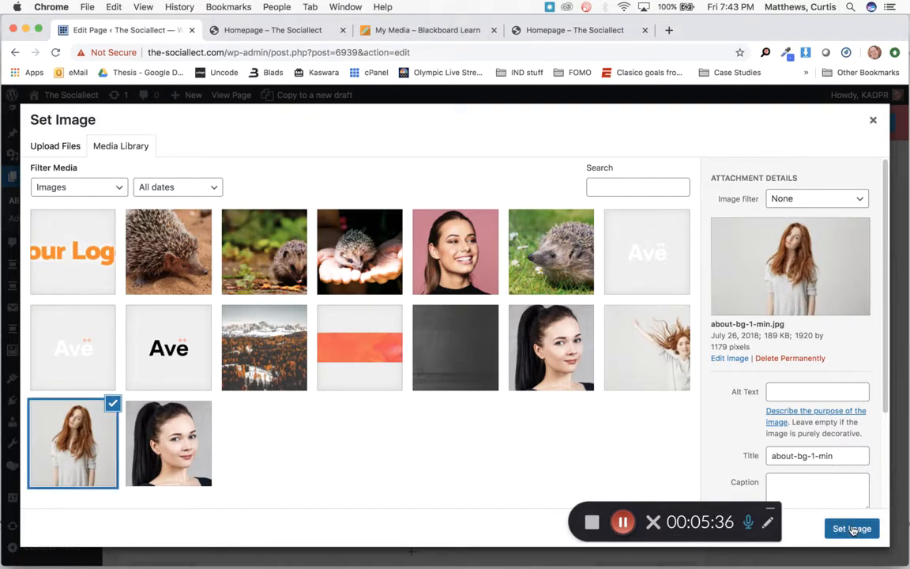
pyautogui.click(852, 528)
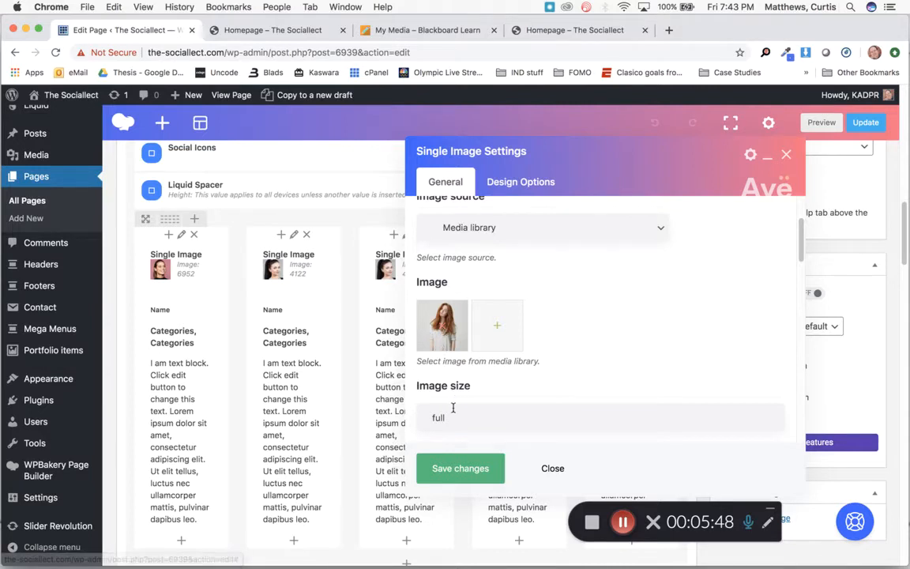
# Step: Save the new photo (image 565) and open the first member's Text Block
pyautogui.click(439, 468)
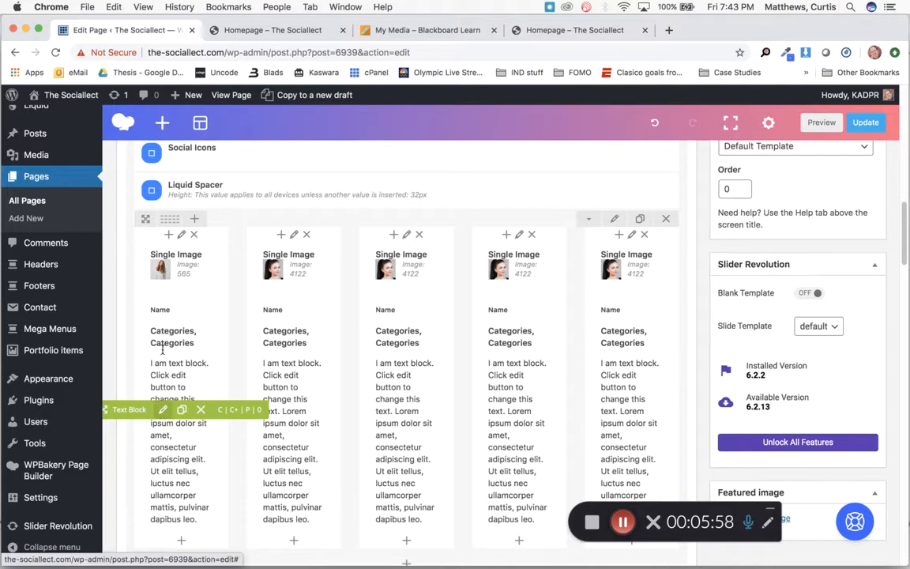
pyautogui.click(164, 410)
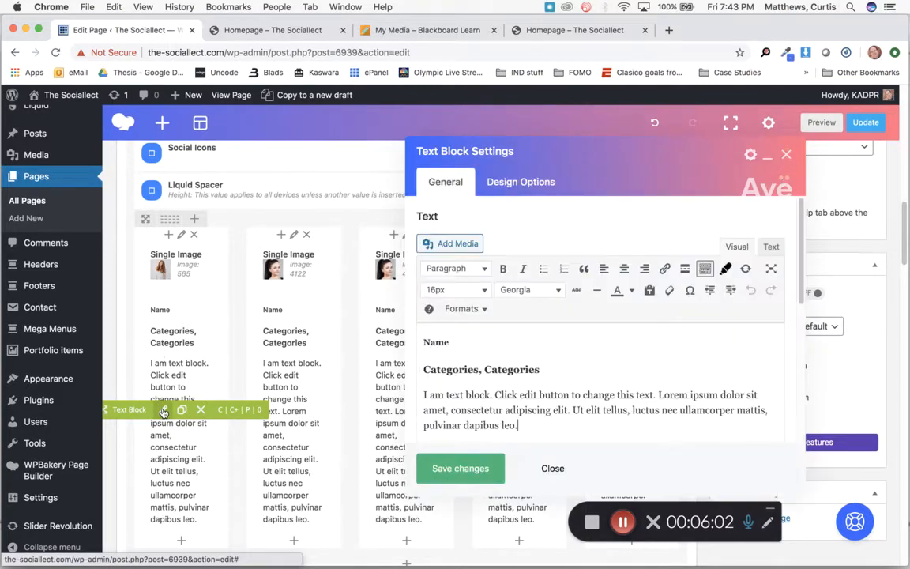
# Step: Replace the first member's Name placeholder with their first name
pyautogui.doubleClick(436, 340)
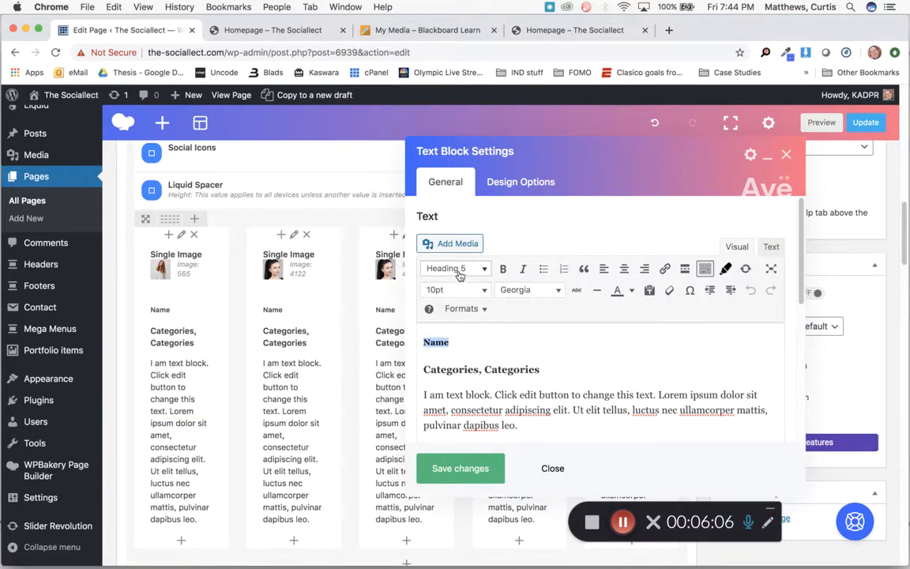
pyautogui.click(479, 365)
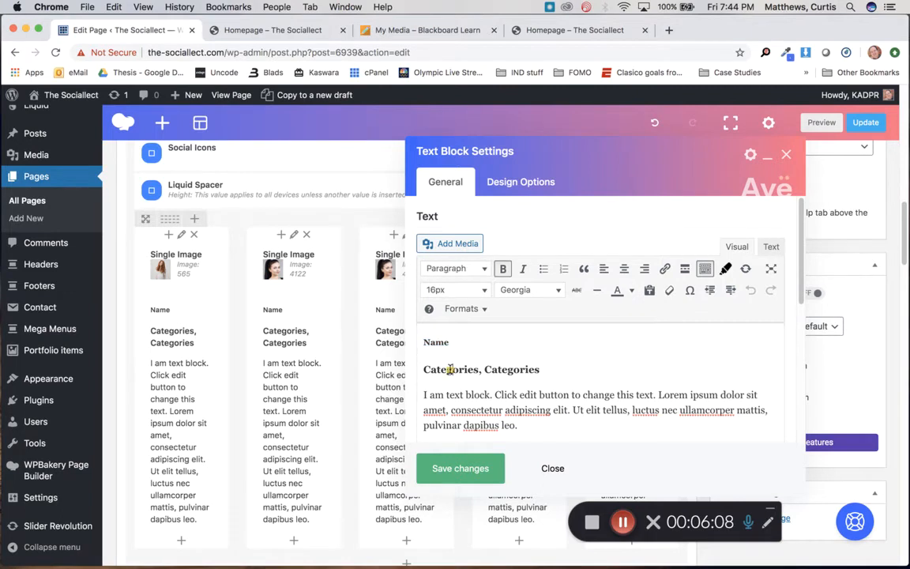
pyautogui.click(453, 370)
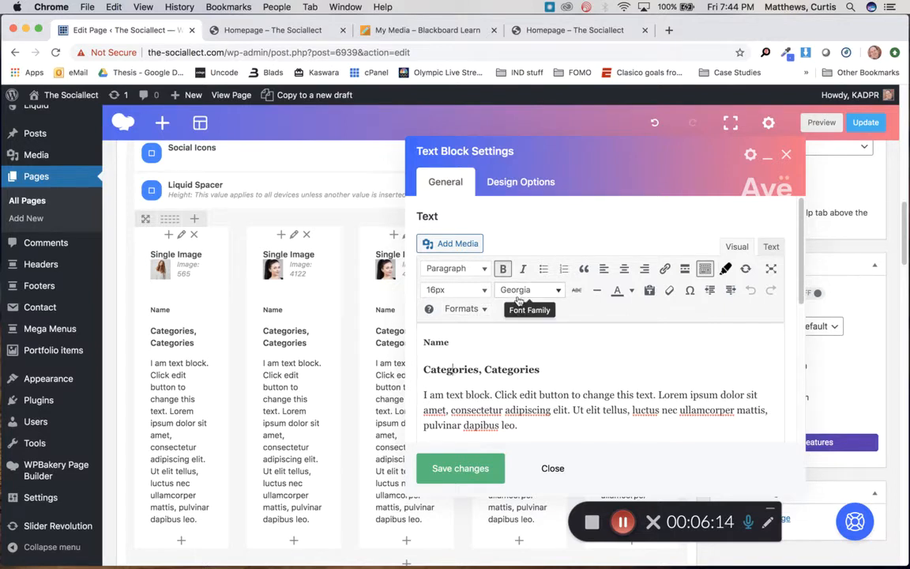
pyautogui.doubleClick(433, 342)
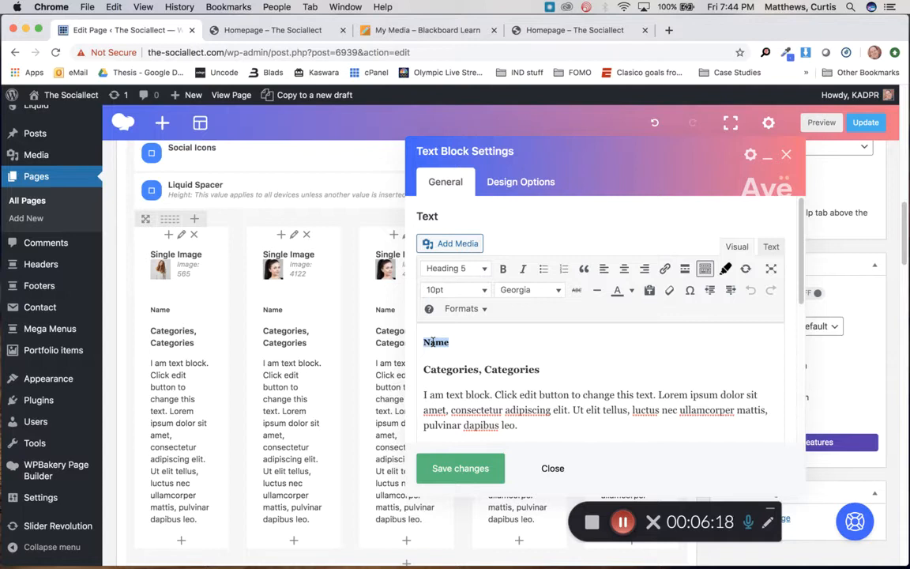
pyautogui.write('Curtis')
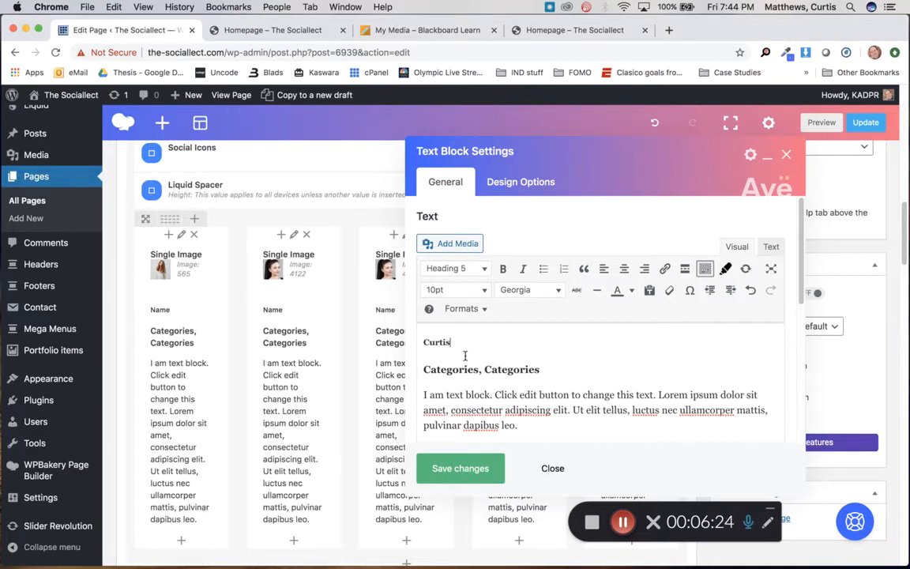
# Step: Delete the duplicate Categories word and retype the remaining one as Lifestyle
pyautogui.moveTo(539, 369); pyautogui.dragTo(480, 370)
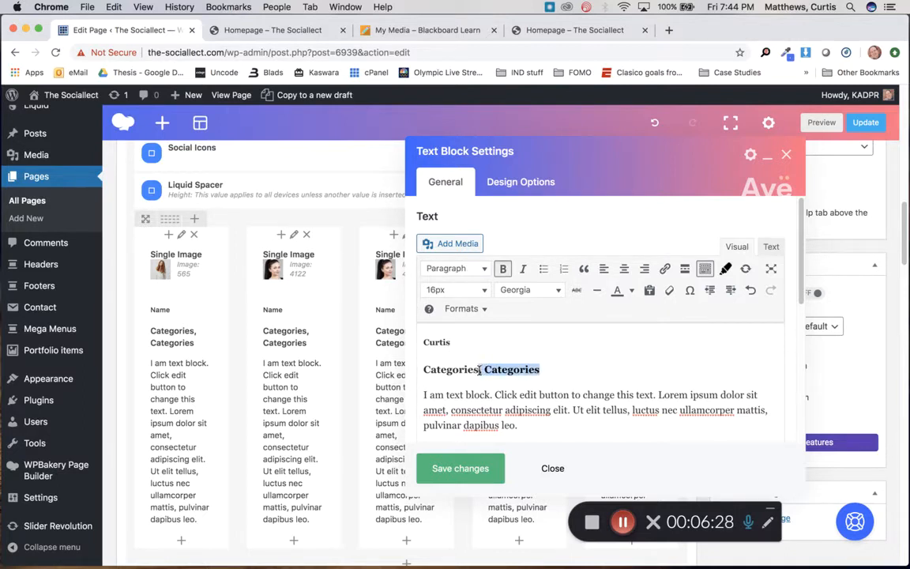
pyautogui.press('BackSpace')
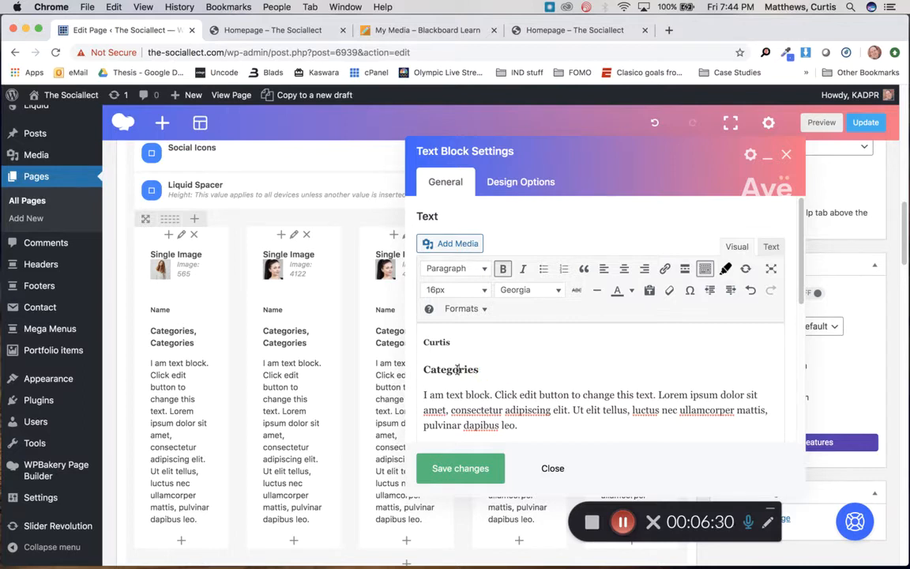
pyautogui.doubleClick(457, 369)
pyautogui.write('L')
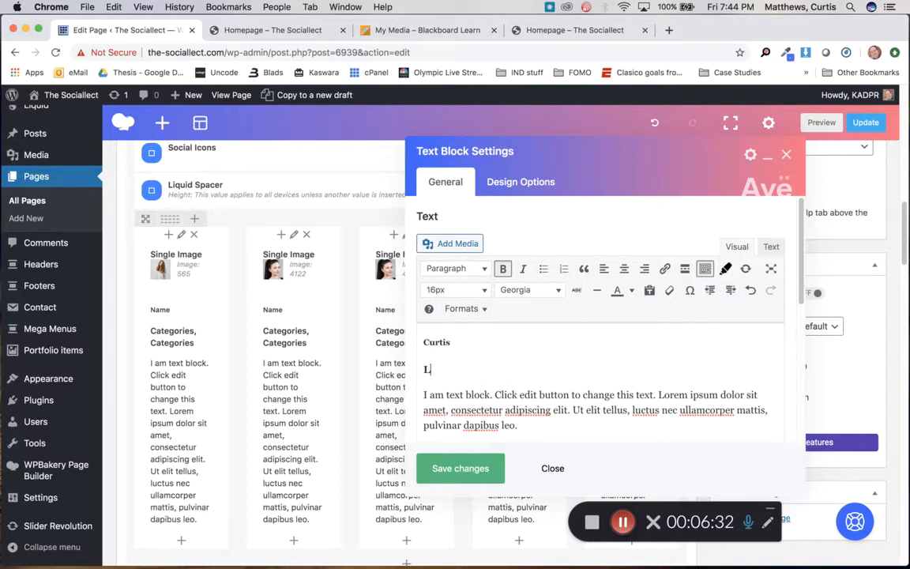
pyautogui.write('ifest')
# Step: Undo the accidental deletion so the Lifestyle heading is restored and selected
pyautogui.tripleClick(424, 393)
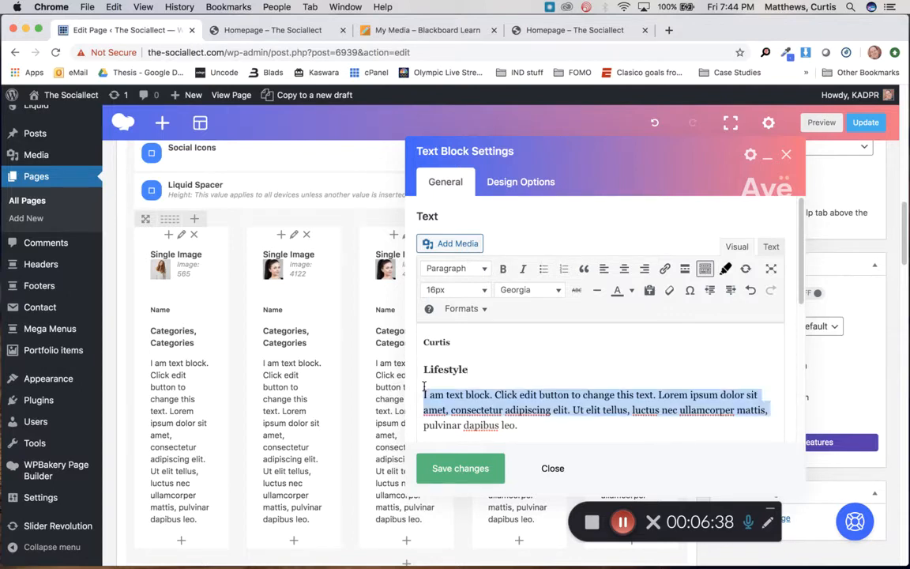
pyautogui.doubleClick(425, 369)
pyautogui.press('BackSpace')
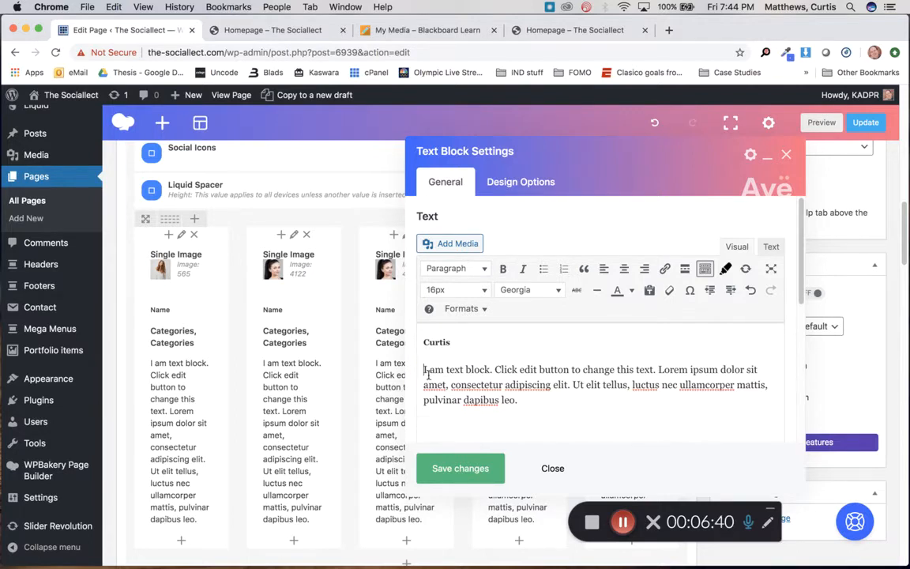
pyautogui.click(438, 341)
pyautogui.click(444, 383)
pyautogui.press('super+z')
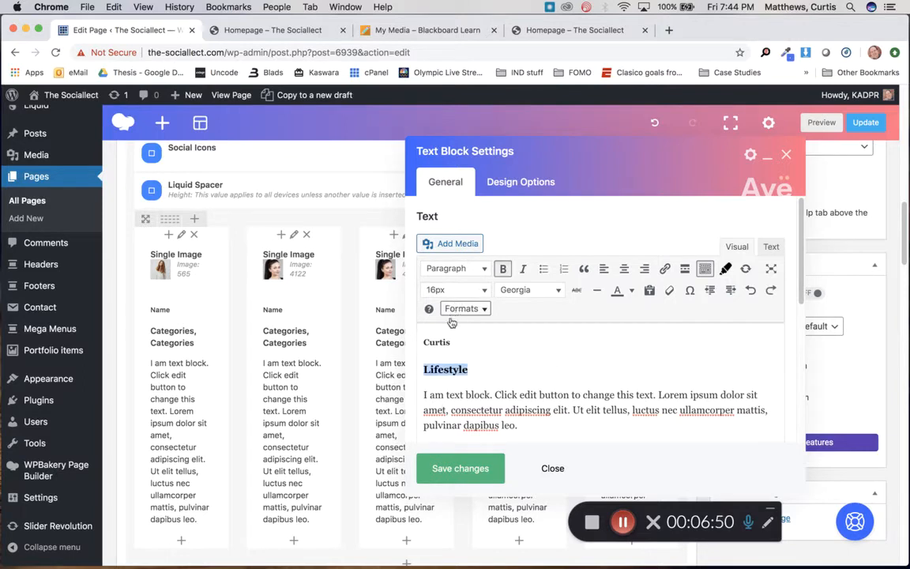
pyautogui.click(444, 369)
pyautogui.doubleClick(444, 369)
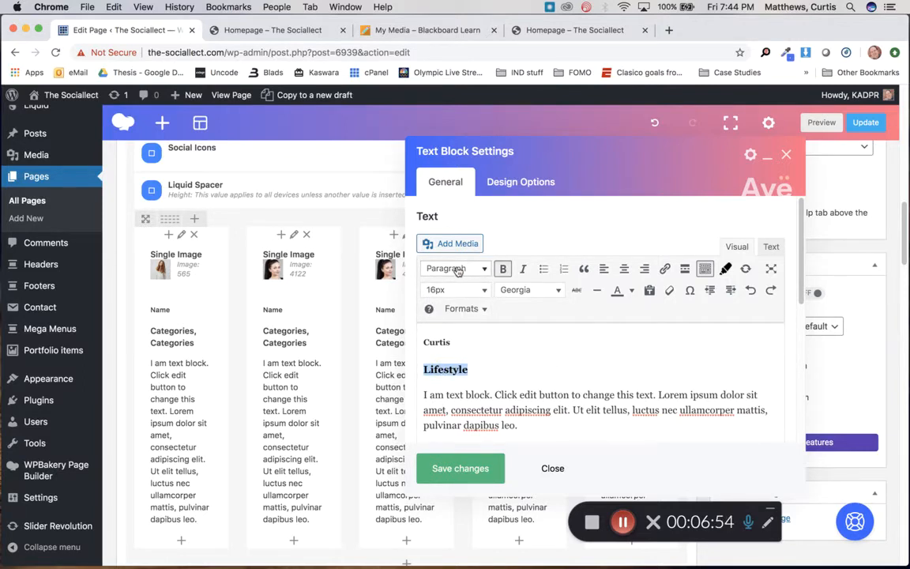
# Step: Try a blue text colour on Lifestyle, then remove it to keep the default colour
pyautogui.click(705, 270)
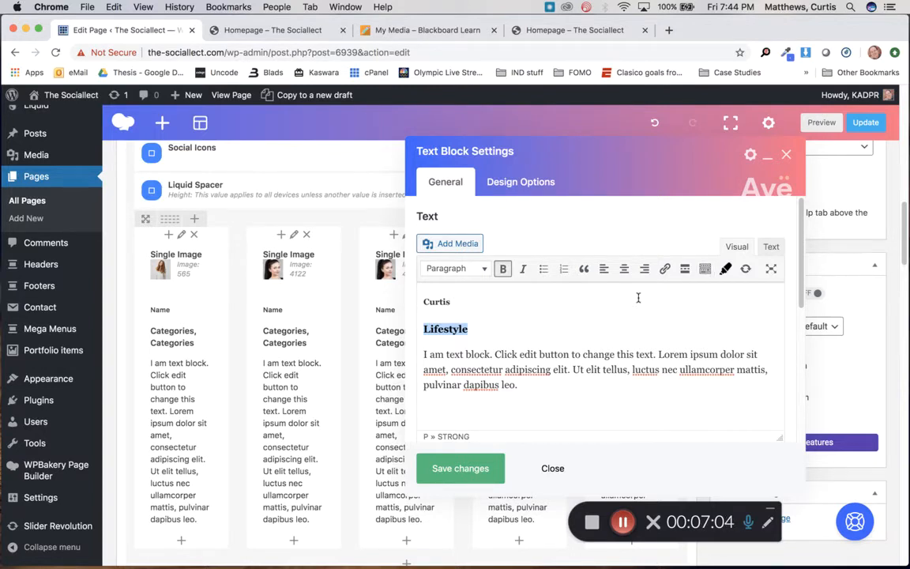
pyautogui.click(704, 269)
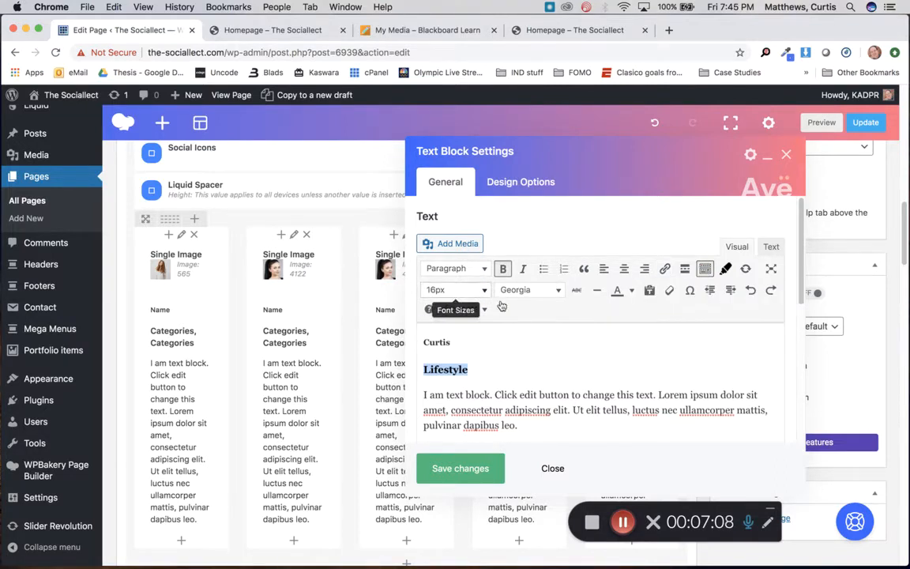
pyautogui.click(631, 292)
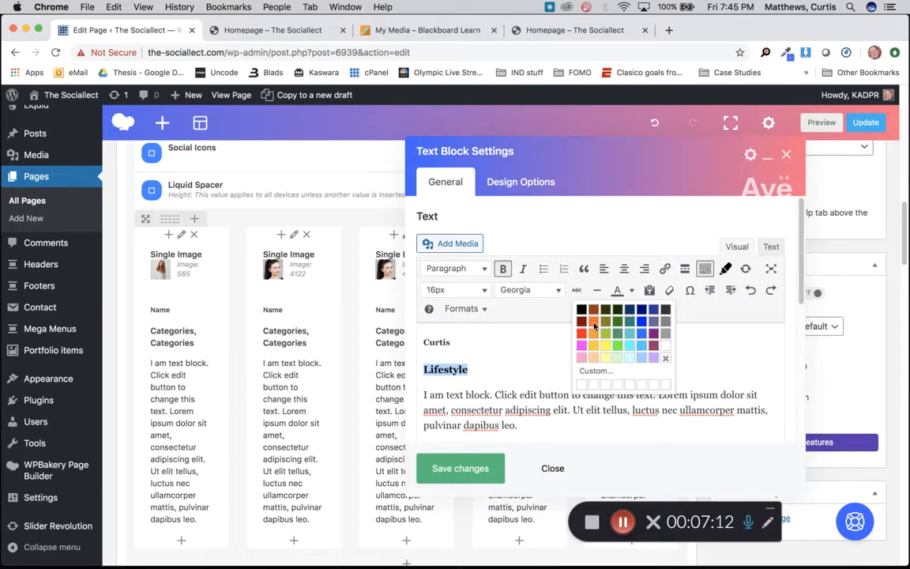
pyautogui.click(642, 335)
pyautogui.click(443, 369)
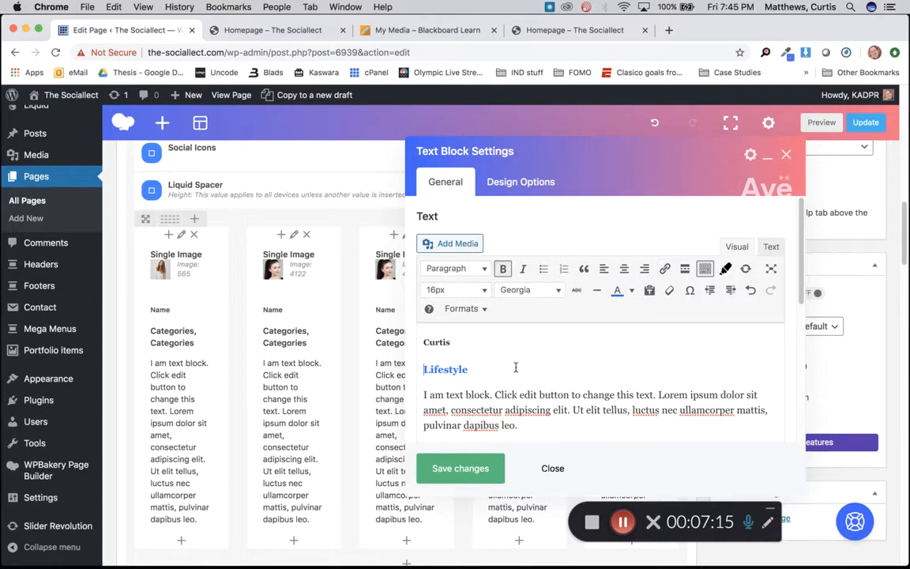
pyautogui.doubleClick(446, 369)
pyautogui.click(632, 292)
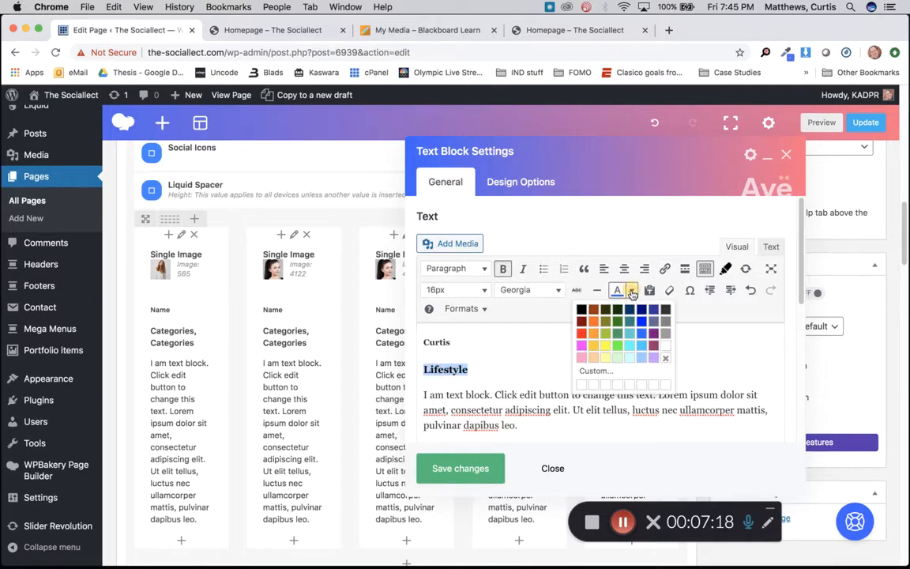
pyautogui.click(665, 358)
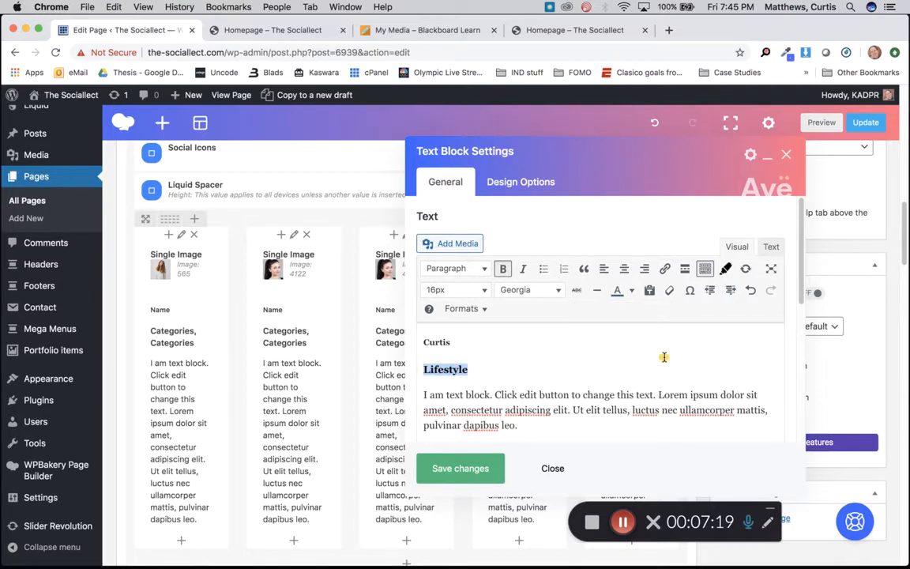
pyautogui.click(565, 377)
# Step: Delete the final 'Ut elit tellus' sentence from the body paragraph and save the text block
pyautogui.moveTo(521, 423); pyautogui.dragTo(418, 394)
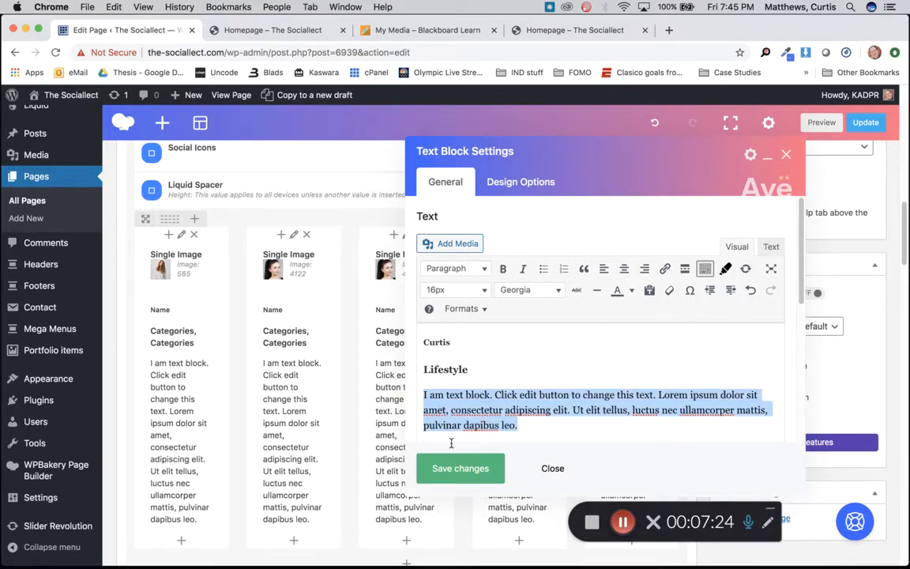
pyautogui.click(563, 419)
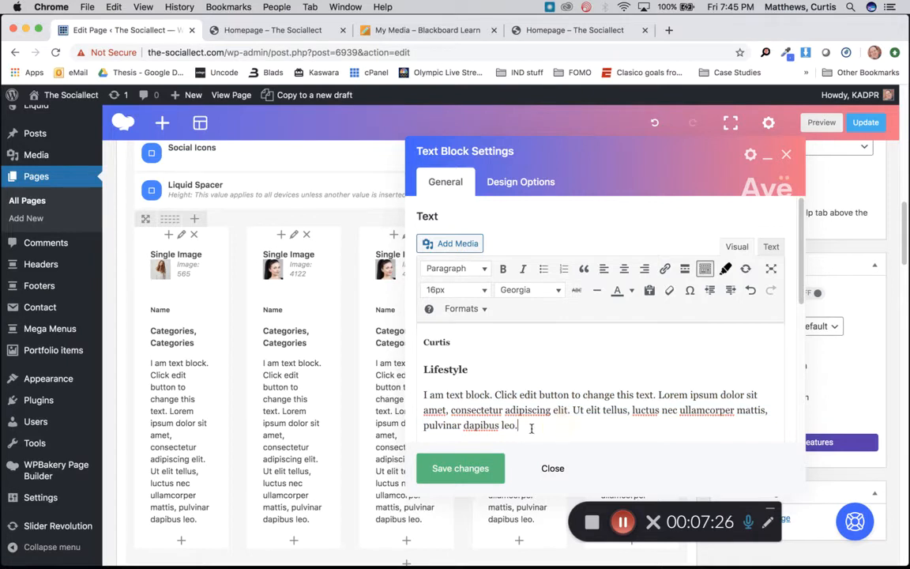
pyautogui.keyDown('shift'); pyautogui.click(572, 410); pyautogui.keyUp('shift')
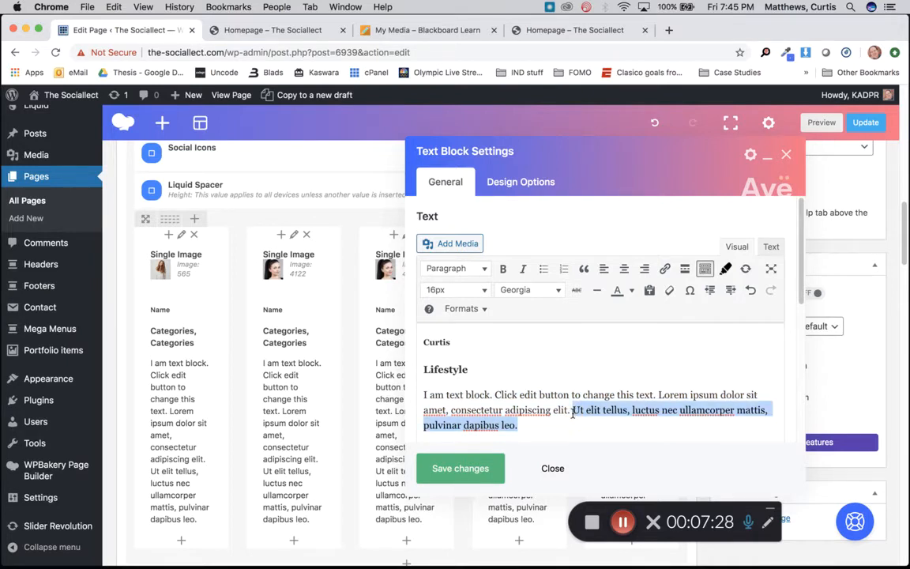
pyautogui.press('BackSpace')
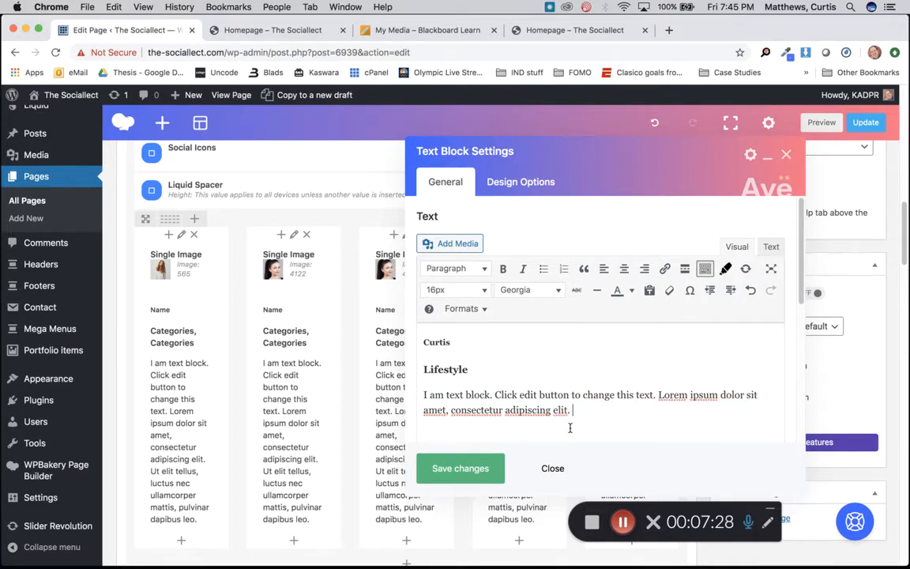
pyautogui.click(459, 469)
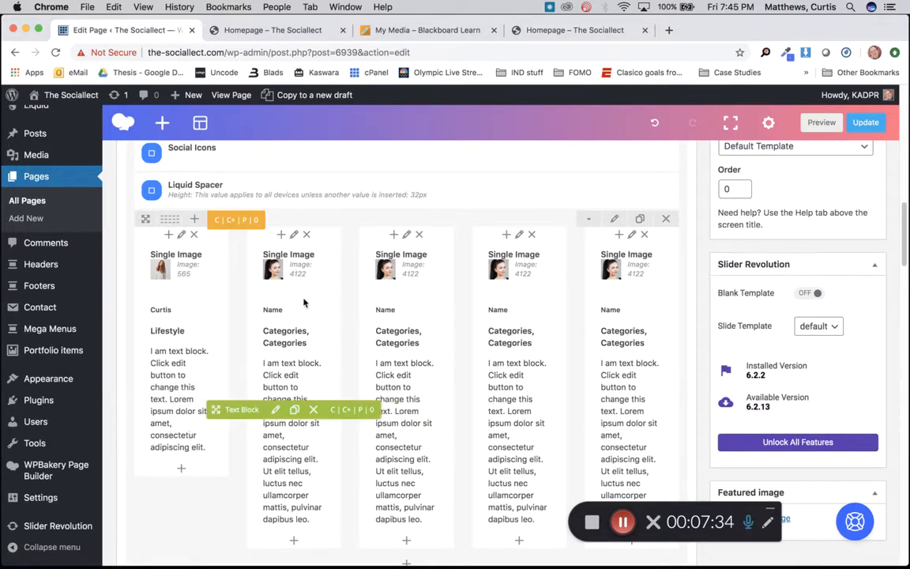
# Step: Swap the second Single Image for t-2.jpg from the Media Library and save
pyautogui.click(281, 265)
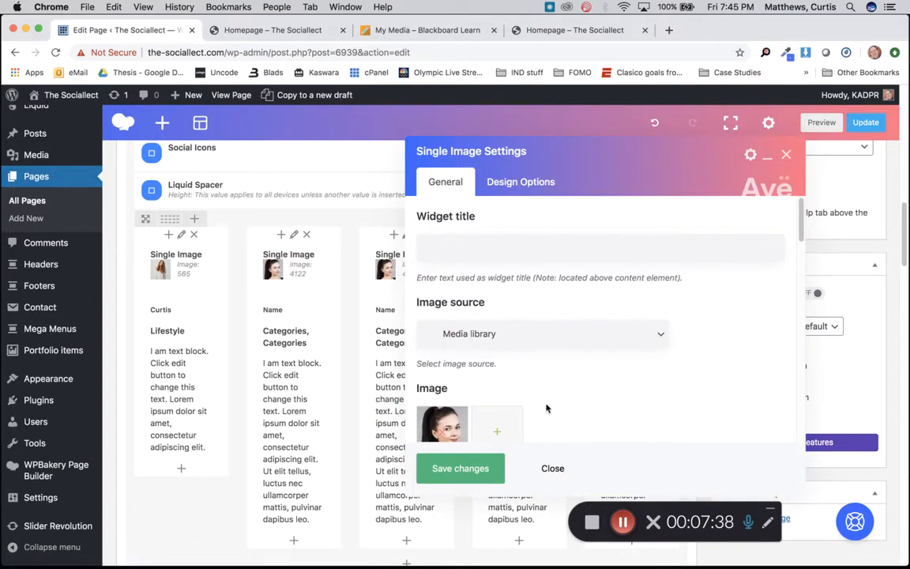
pyautogui.scroll(-1, 546, 407)
pyautogui.click(445, 413)
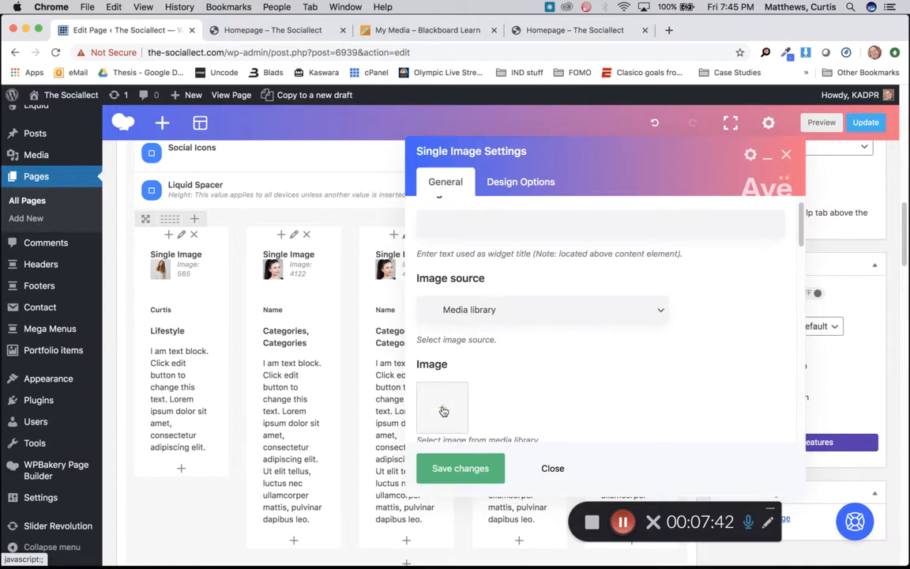
pyautogui.click(442, 410)
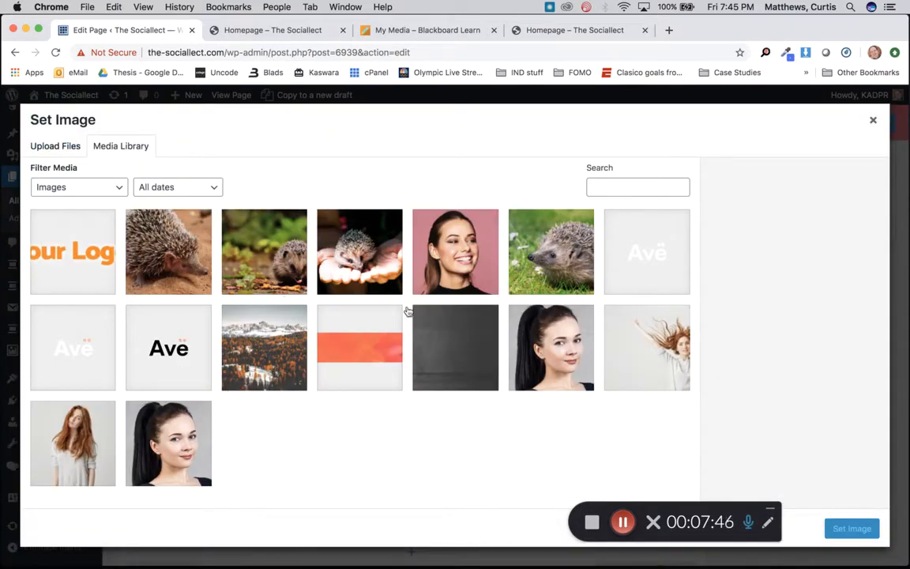
pyautogui.click(458, 260)
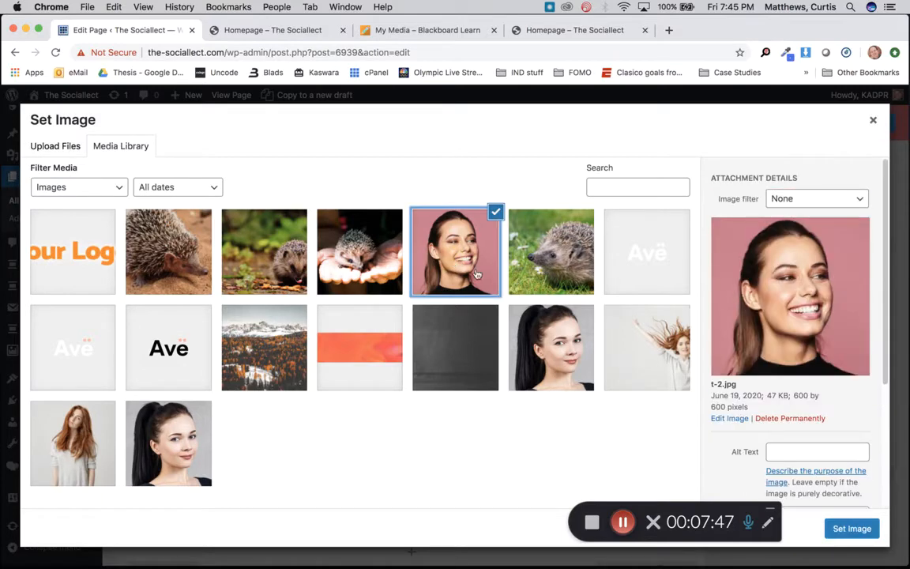
pyautogui.click(839, 525)
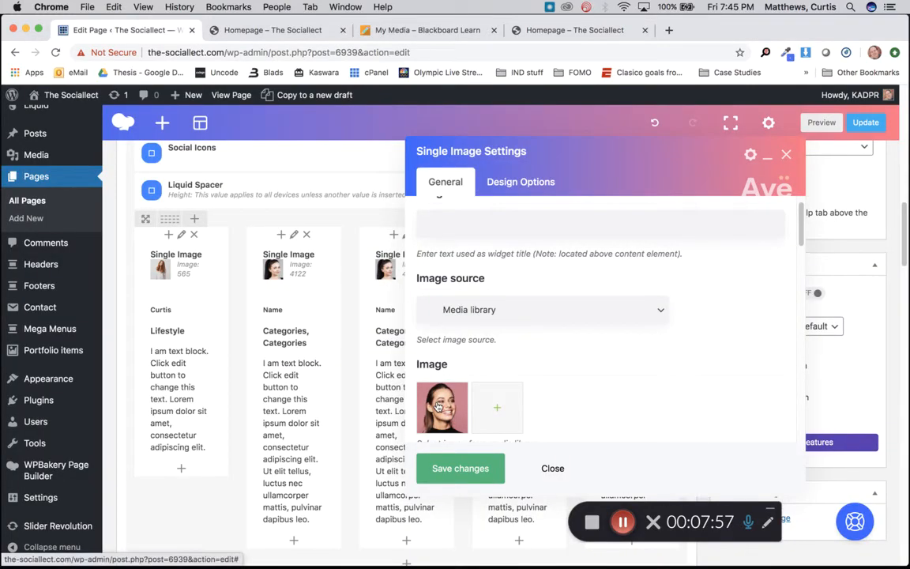
pyautogui.click(436, 467)
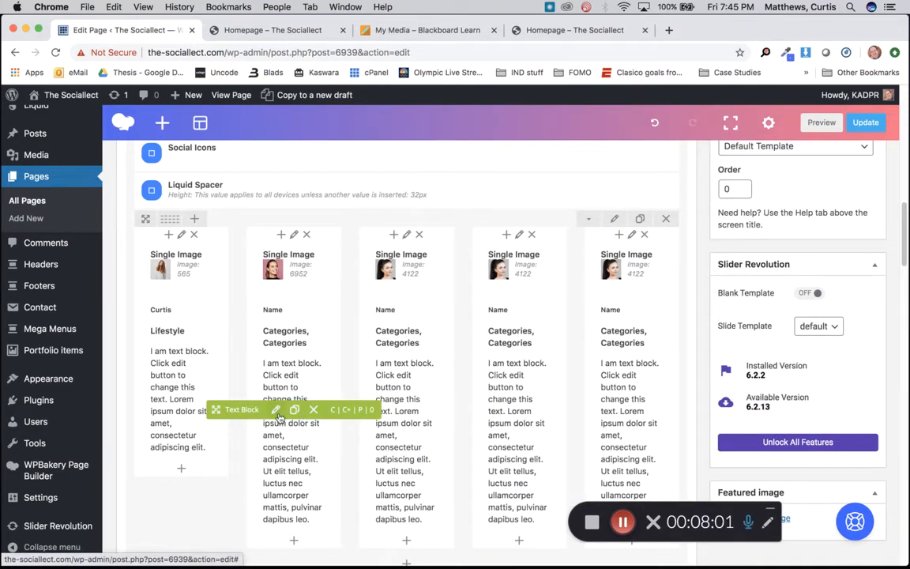
# Step: In the second Text Block, replace the Name placeholder with the member's first name
pyautogui.click(275, 410)
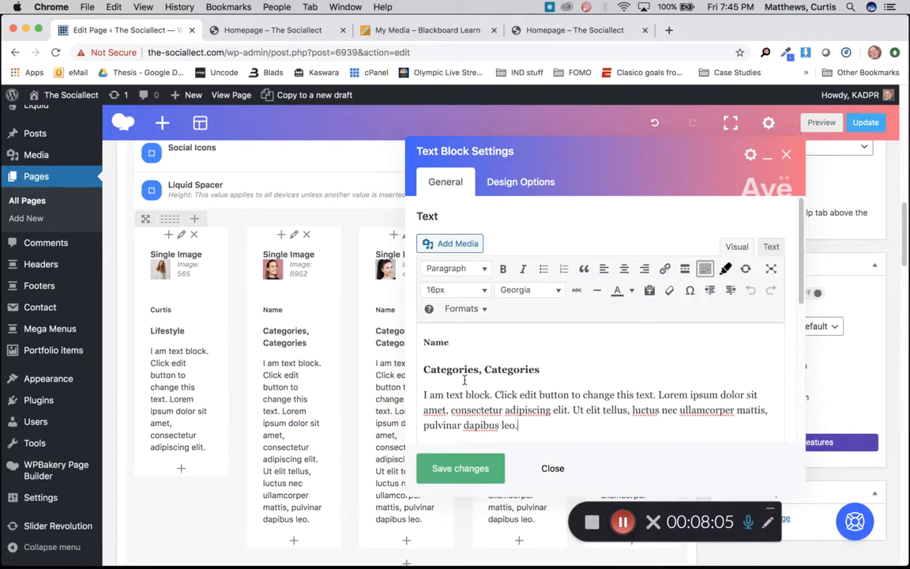
pyautogui.doubleClick(432, 341)
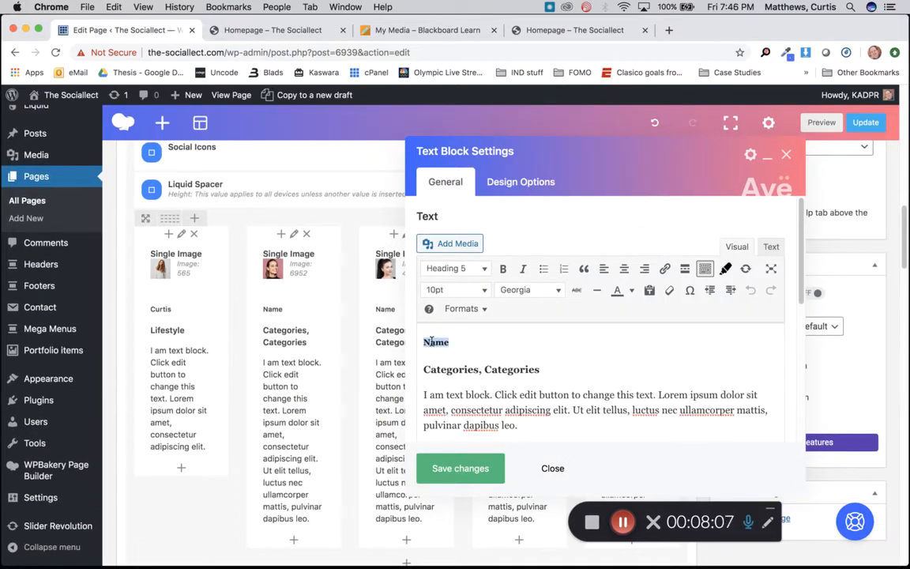
pyautogui.write('Sarah')
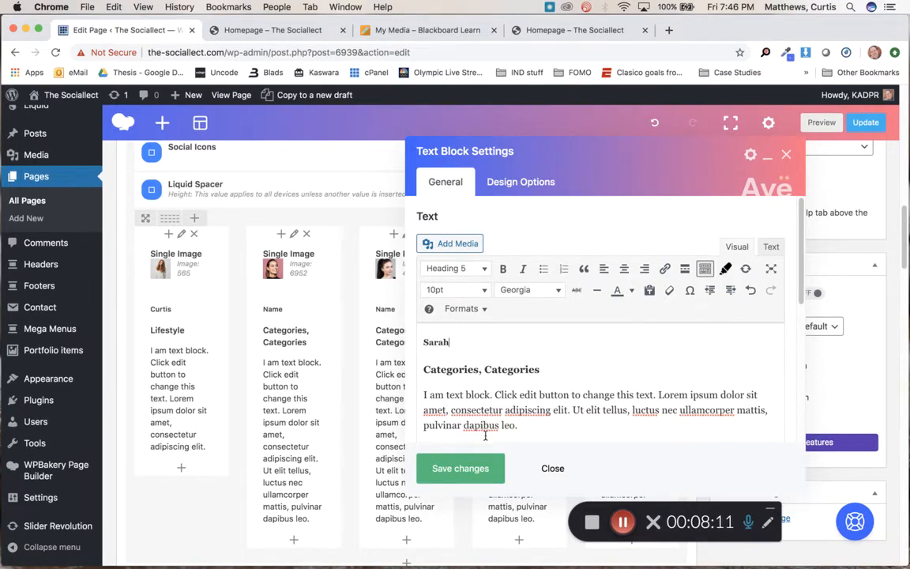
pyautogui.click(432, 343)
# Step: Keep the body text formatted as a normal paragraph and save the text block
pyautogui.click(447, 410)
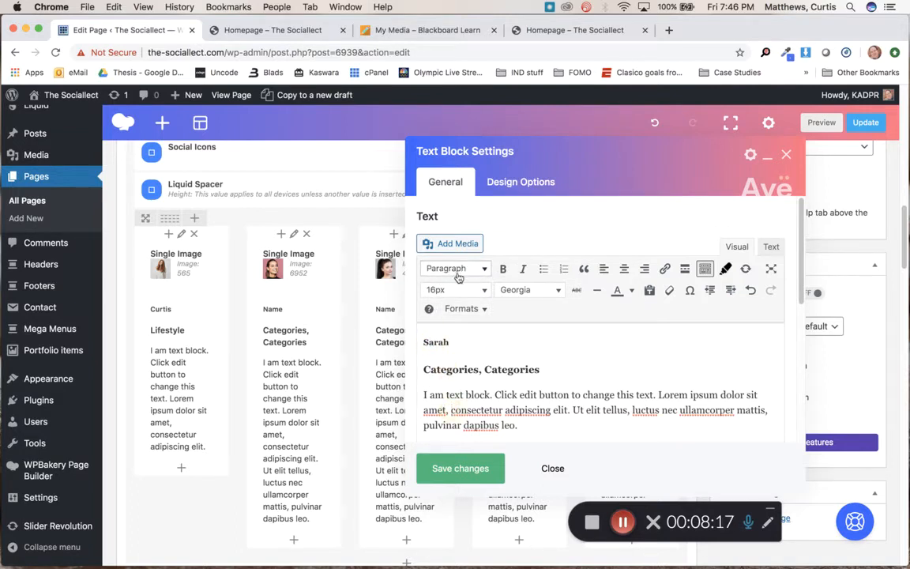
pyautogui.moveTo(518, 426); pyautogui.dragTo(423, 394)
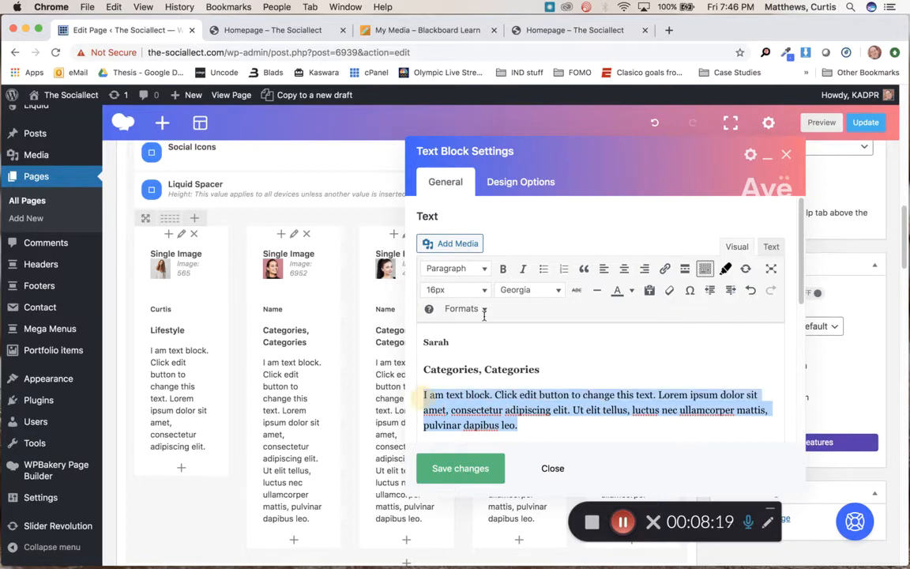
pyautogui.click(481, 269)
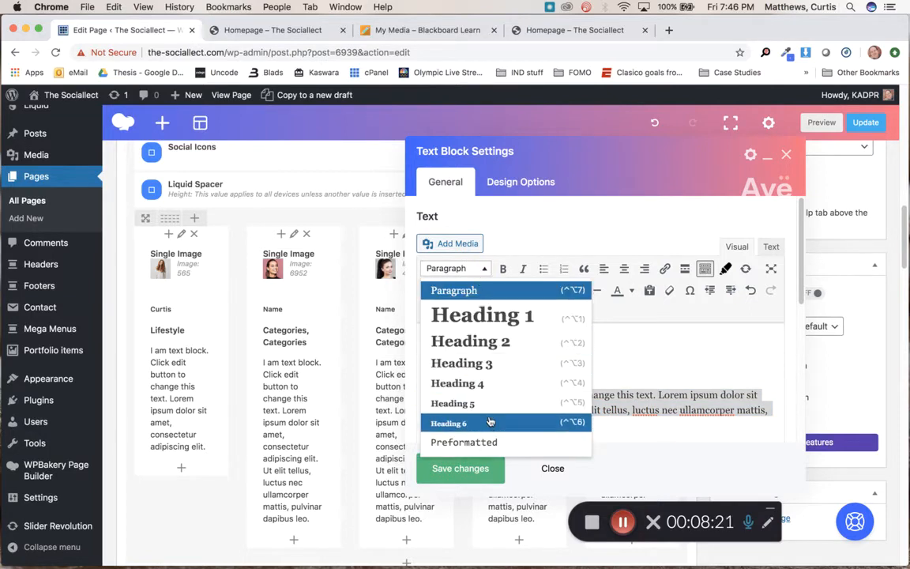
pyautogui.click(435, 291)
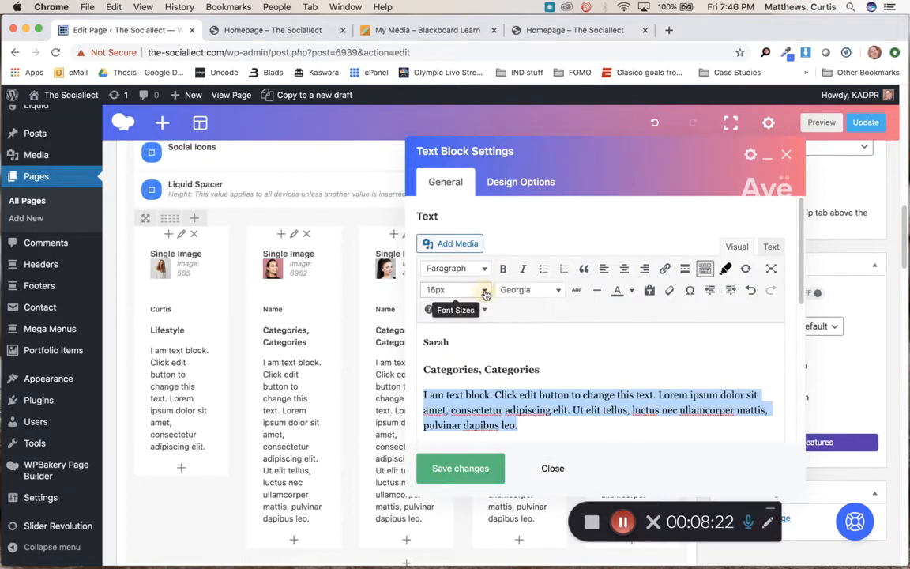
pyautogui.click(473, 468)
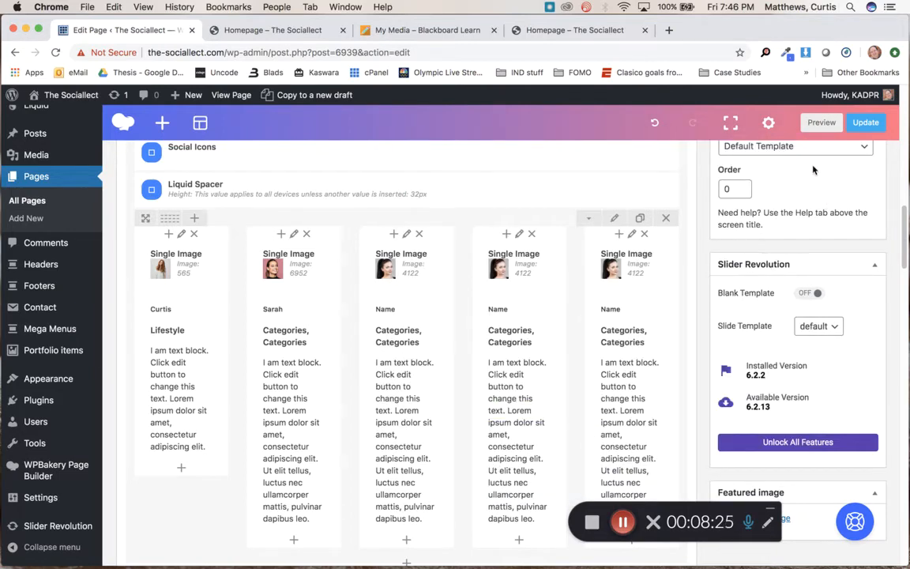
# Step: Preview the homepage and scroll down to the updated About Us team cards
pyautogui.scroll(10, 814, 197)
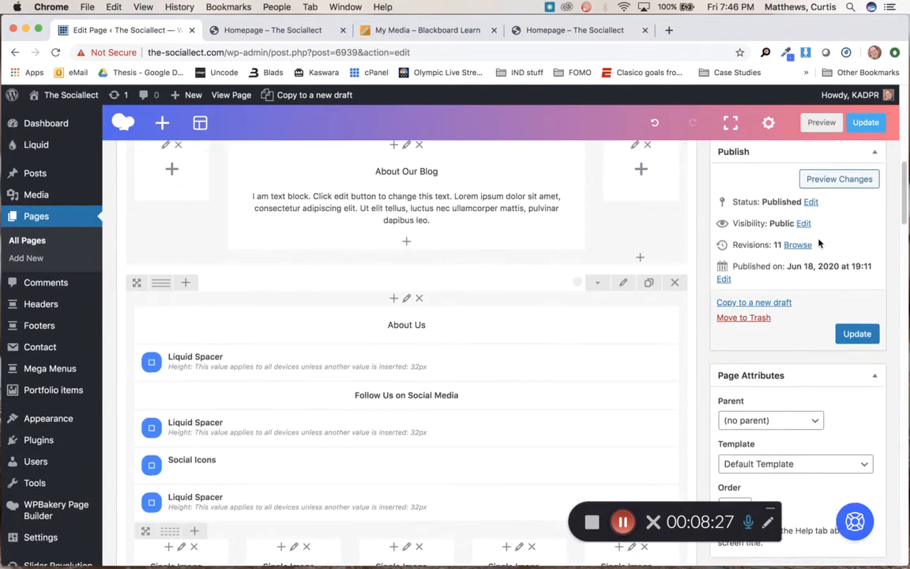
pyautogui.click(820, 123)
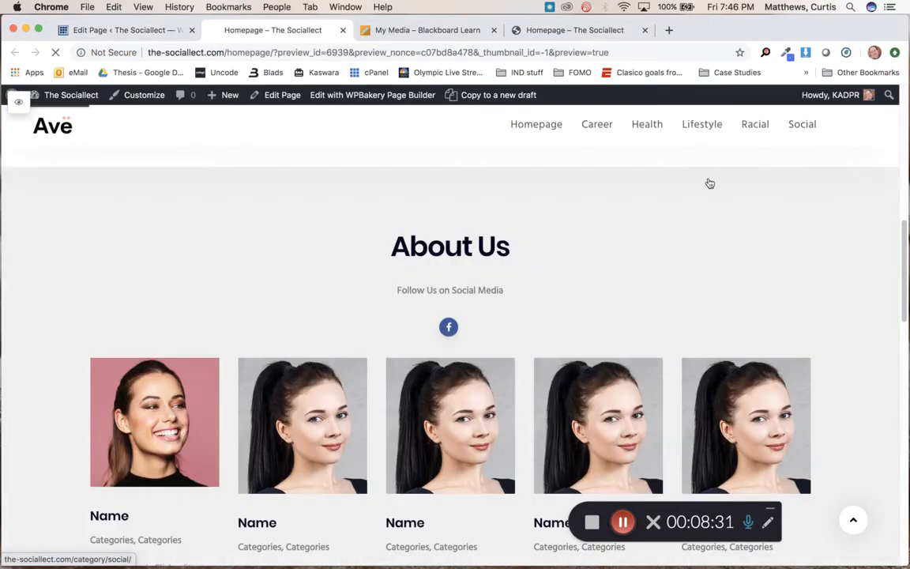
pyautogui.scroll(10, 599, 355)
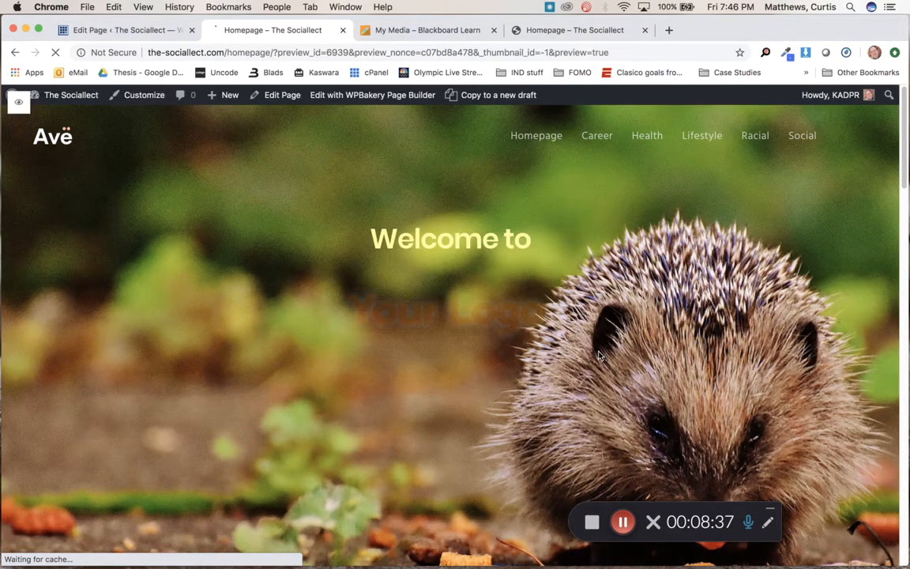
pyautogui.scroll(-5, 599, 356)
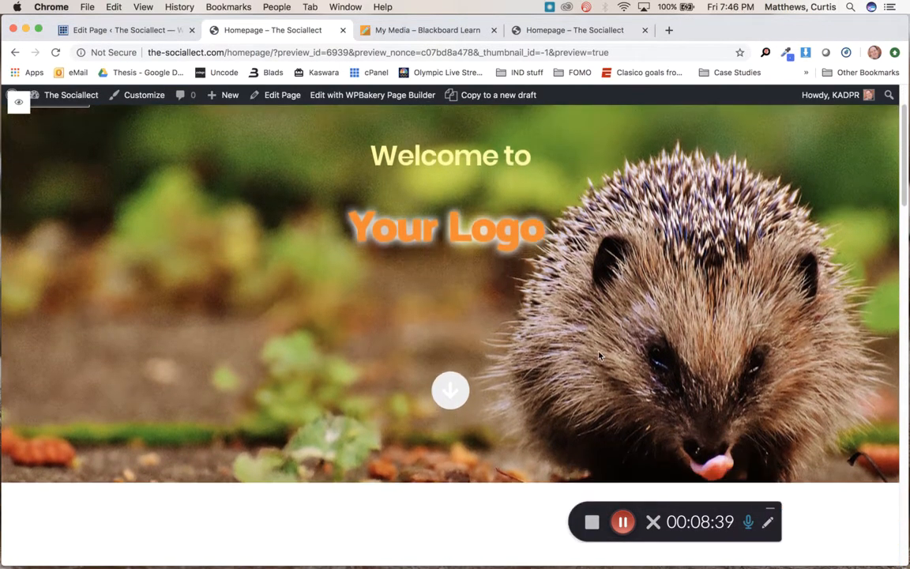
pyautogui.scroll(-5, 598, 355)
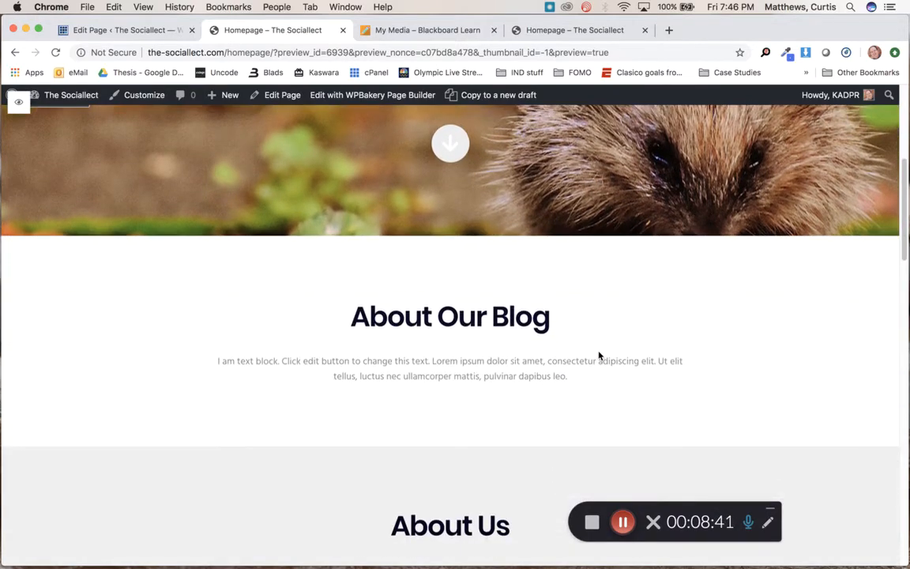
pyautogui.scroll(-3, 599, 355)
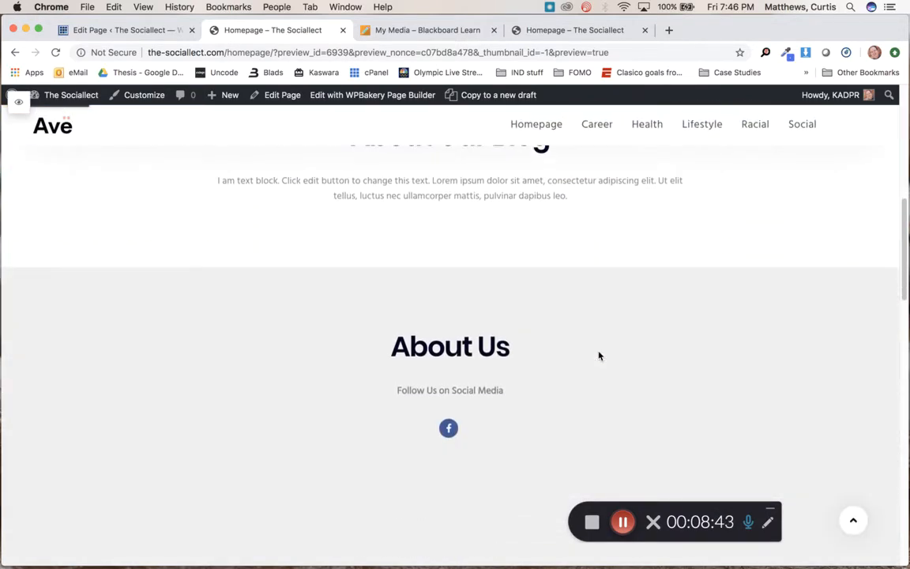
pyautogui.scroll(-2, 599, 355)
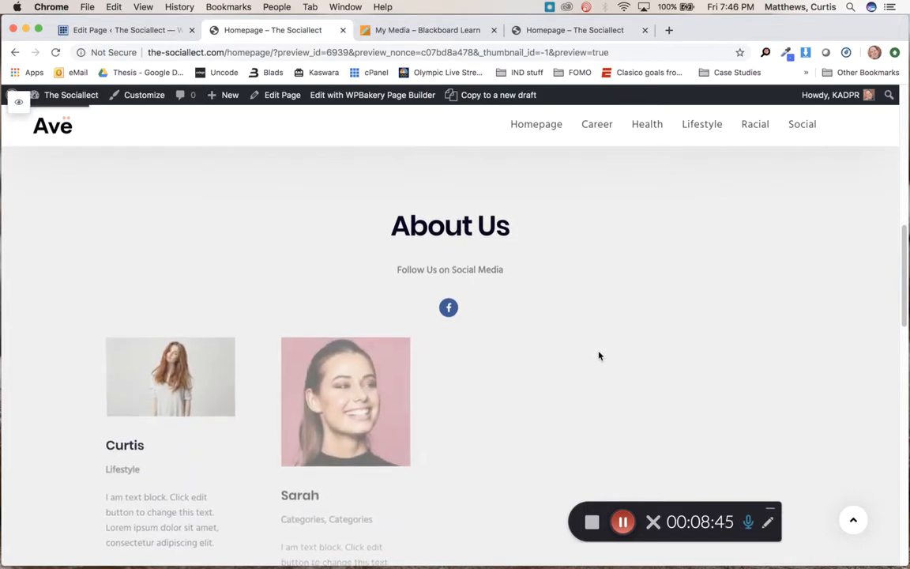
pyautogui.scroll(-1, 598, 355)
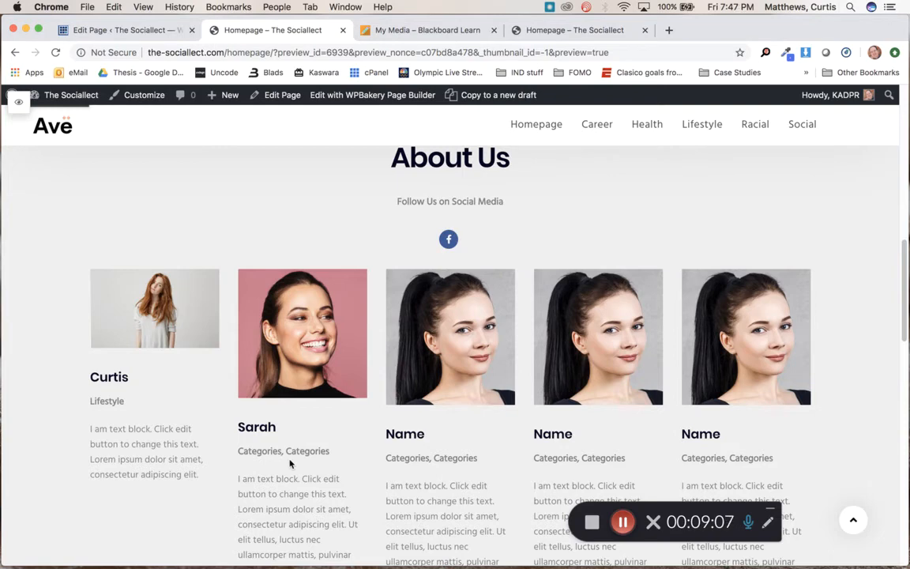
pyautogui.scroll(-1, 290, 464)
pyautogui.scroll(-1, 290, 464)
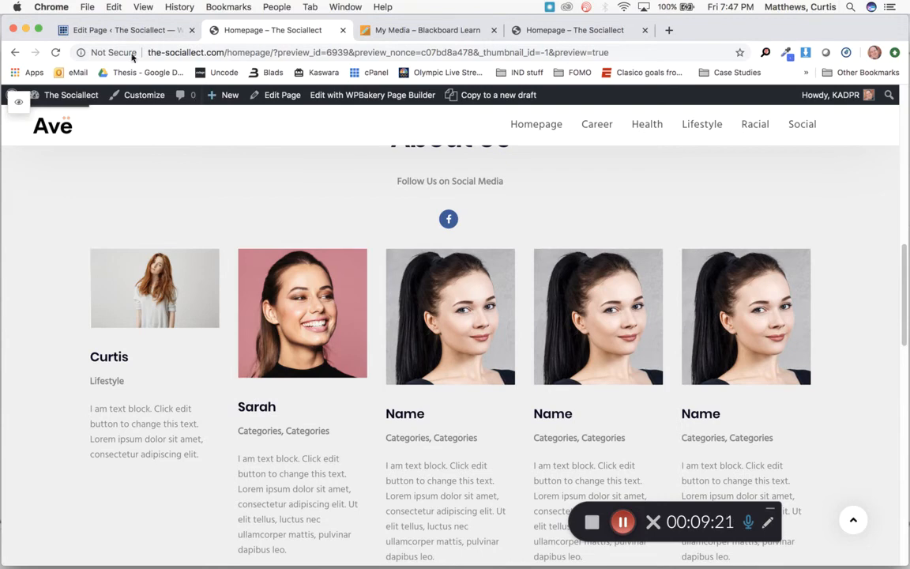
# Step: Return to the Homepage editor tab after briefly selecting the preview page's URL path
pyautogui.click(116, 31)
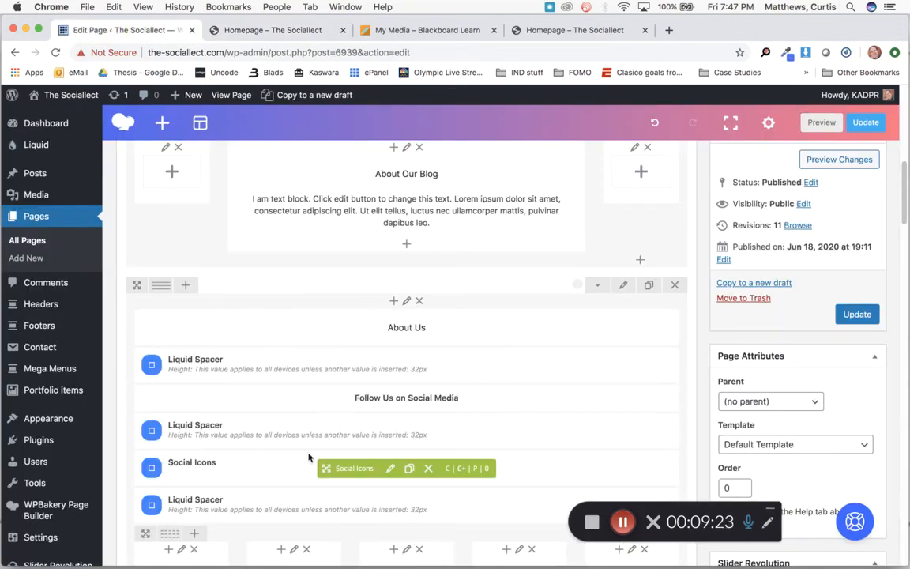
pyautogui.scroll(-3, 313, 455)
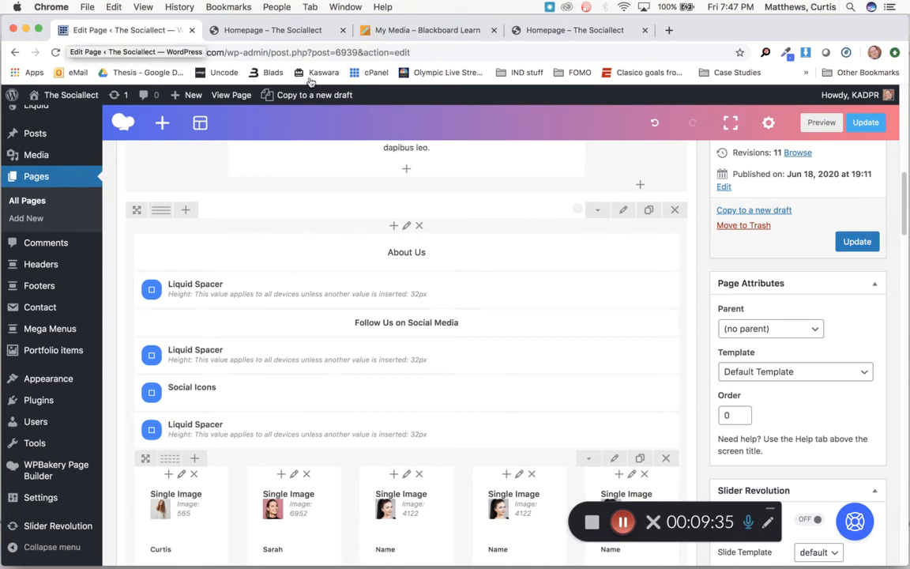
pyautogui.click(297, 31)
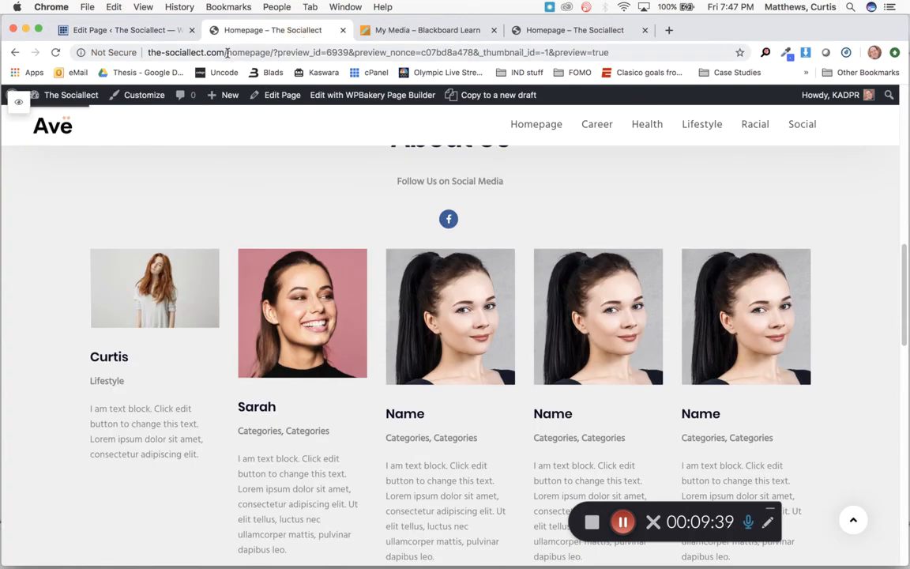
pyautogui.moveTo(228, 52); pyautogui.dragTo(315, 63)
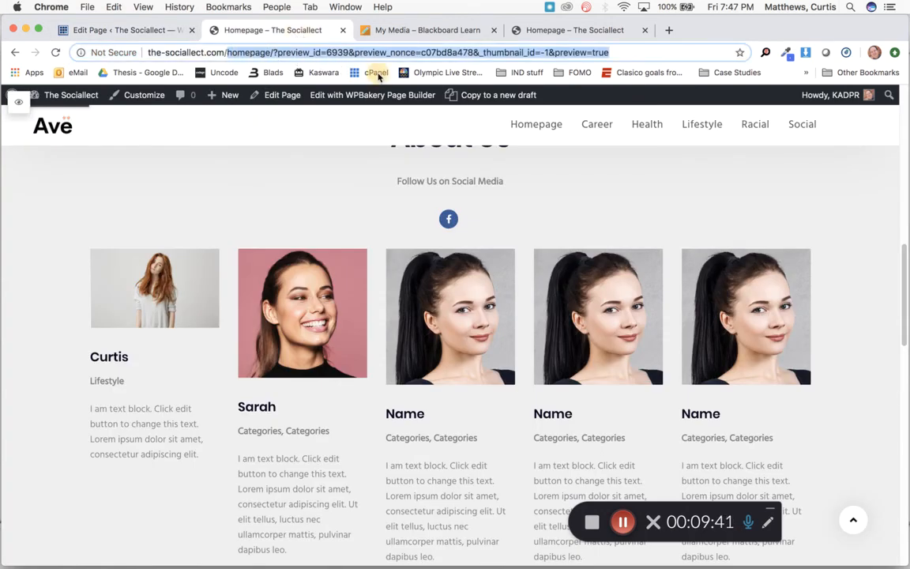
pyautogui.click(180, 31)
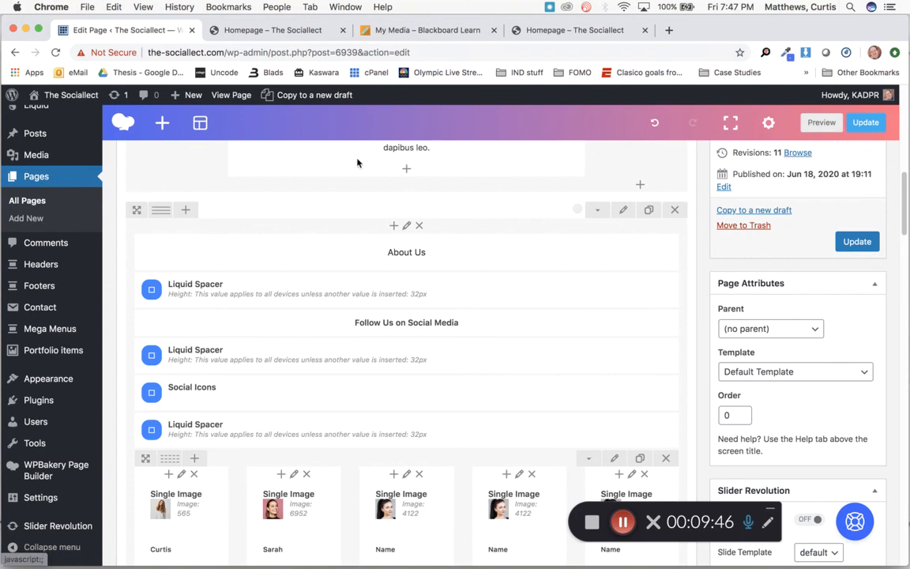
pyautogui.moveTo(843, 101)
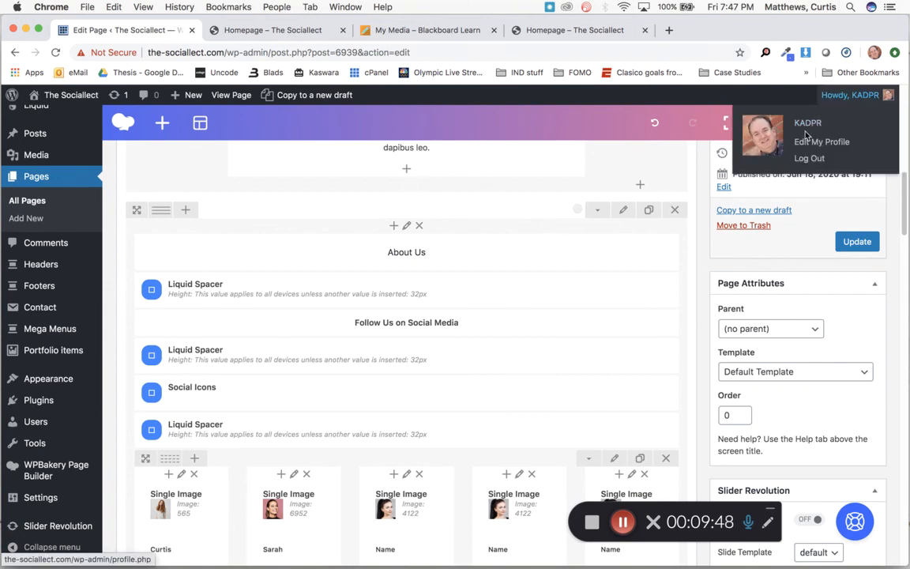